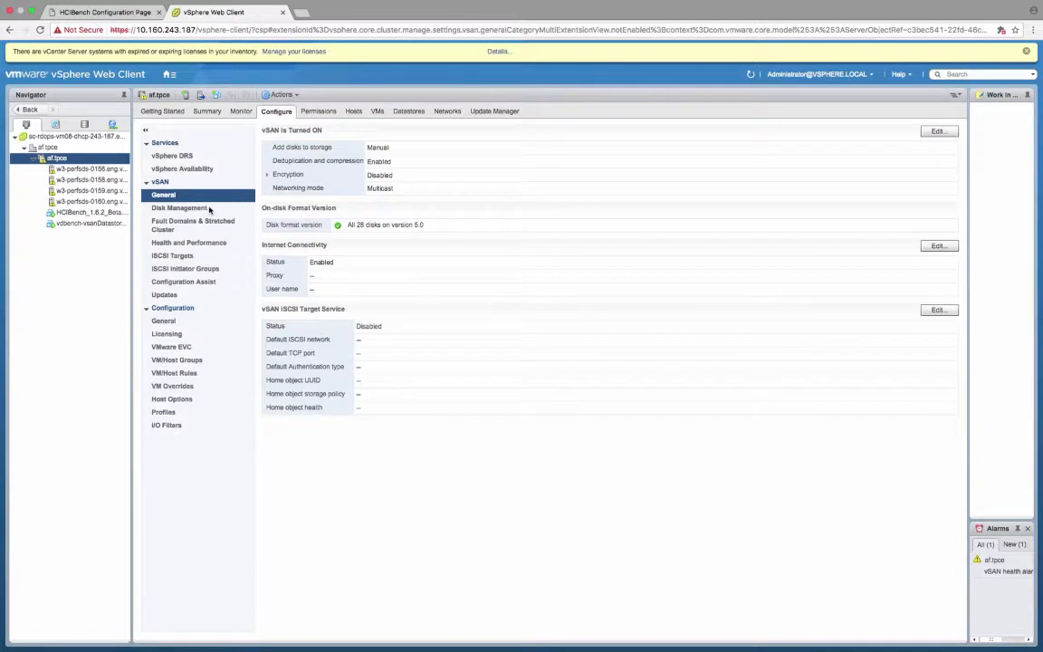
Step: Review the cluster's vSAN disk groups, and check its participation status in the Customer Experience Improvement Program
left_click(203, 208)
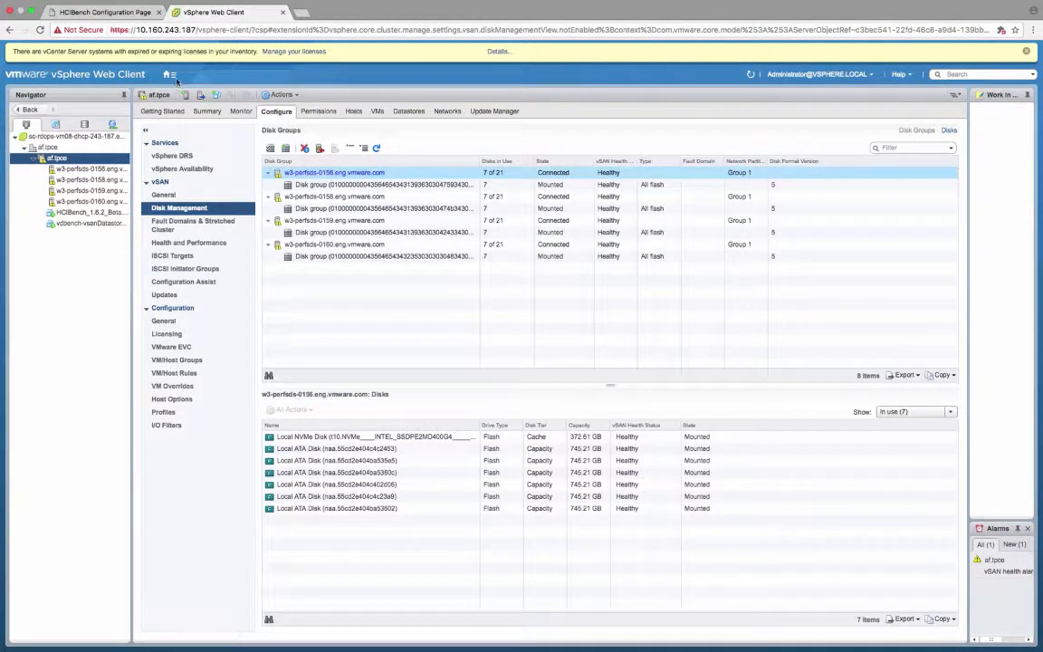
left_click(167, 74)
left_click(208, 201)
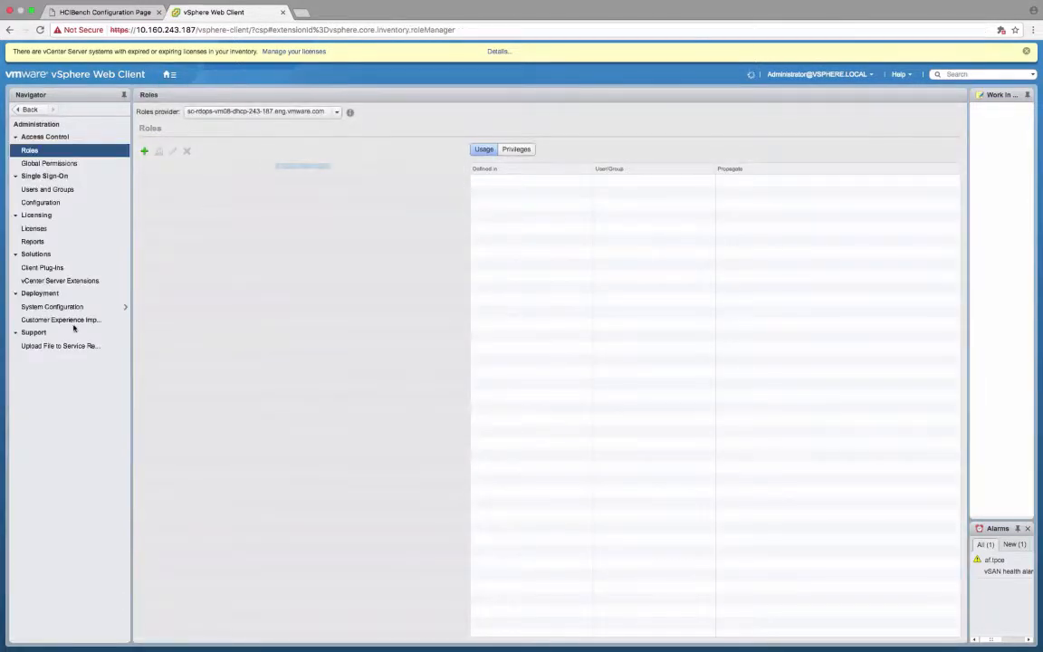
left_click(70, 320)
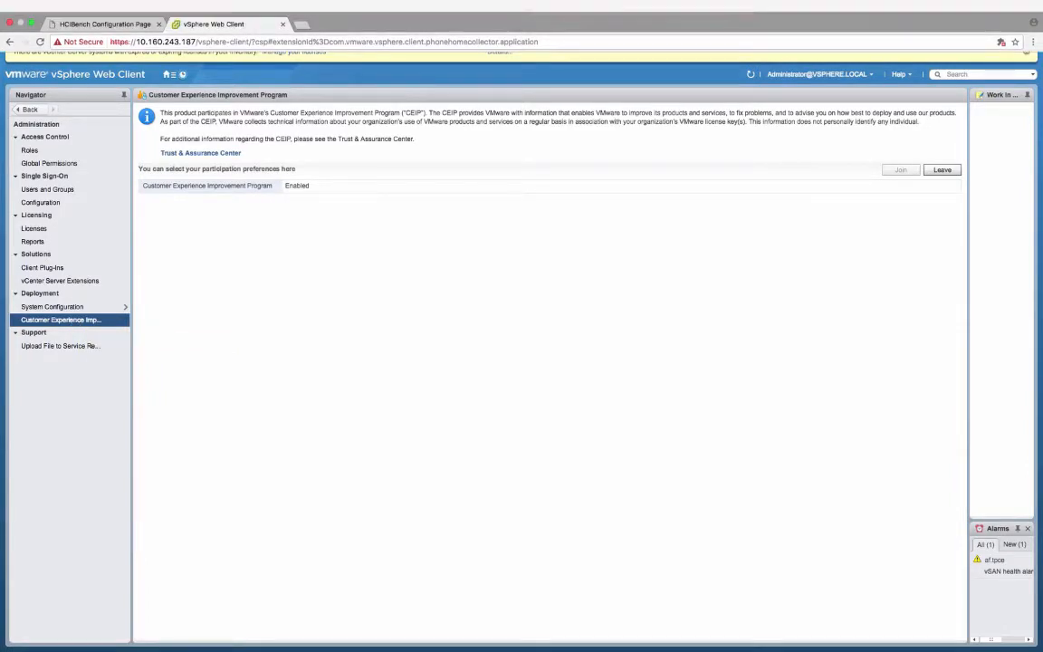
Step: Return to Hosts and Clusters and check the af.tpce cluster's vSAN health and performance service settings
left_click(168, 74)
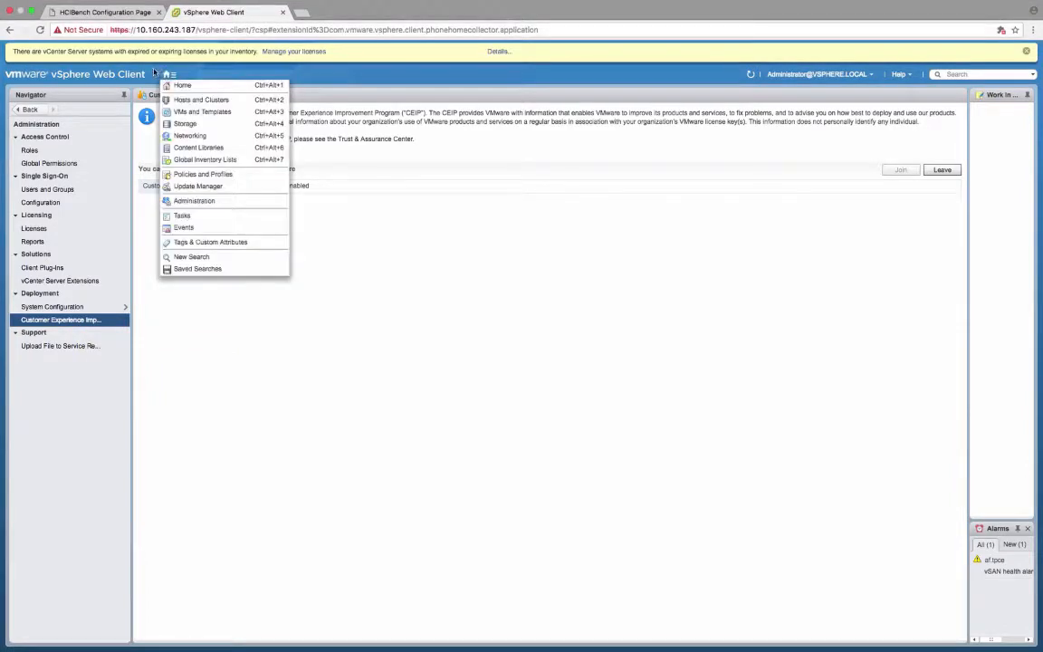
left_click(190, 100)
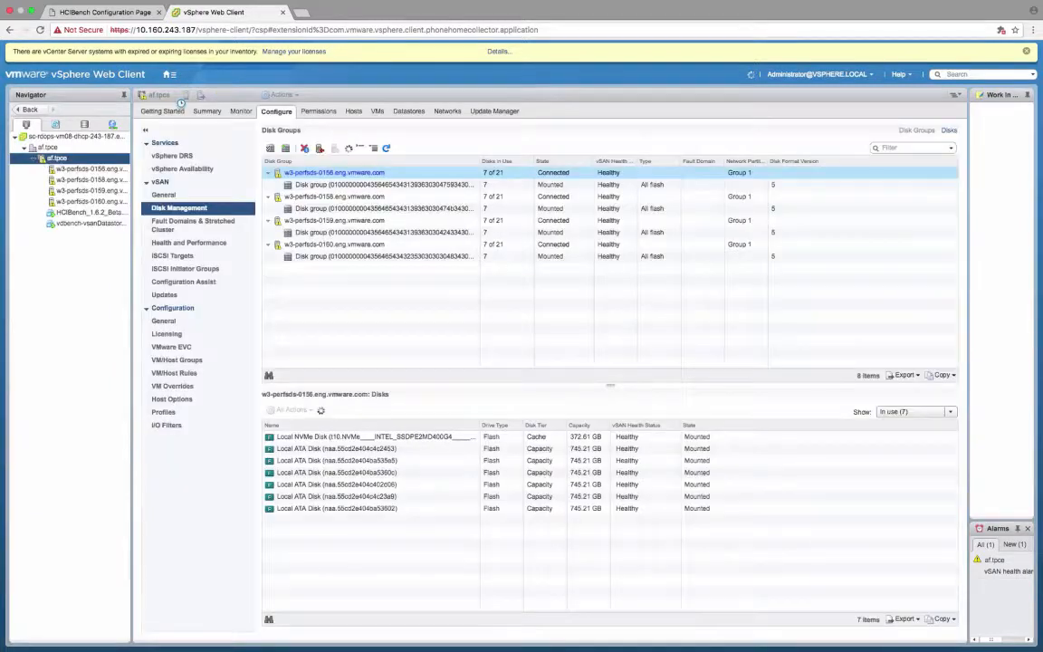
left_click(195, 244)
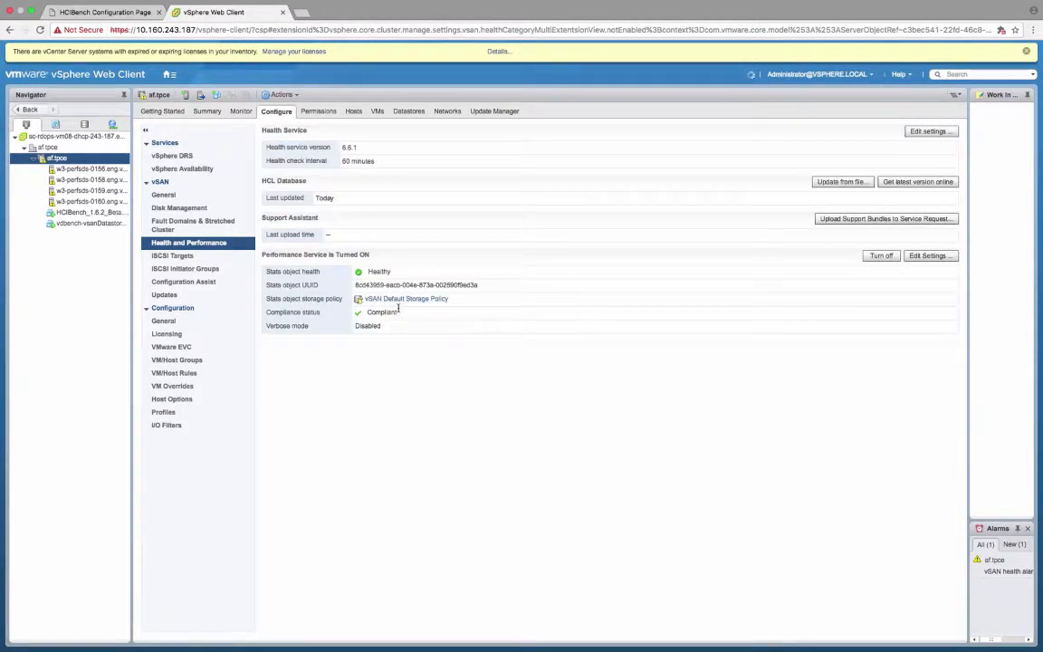
Step: Switch to the HCIBench configuration page, review and save the configuration, and start the benchmark test
left_click(120, 12)
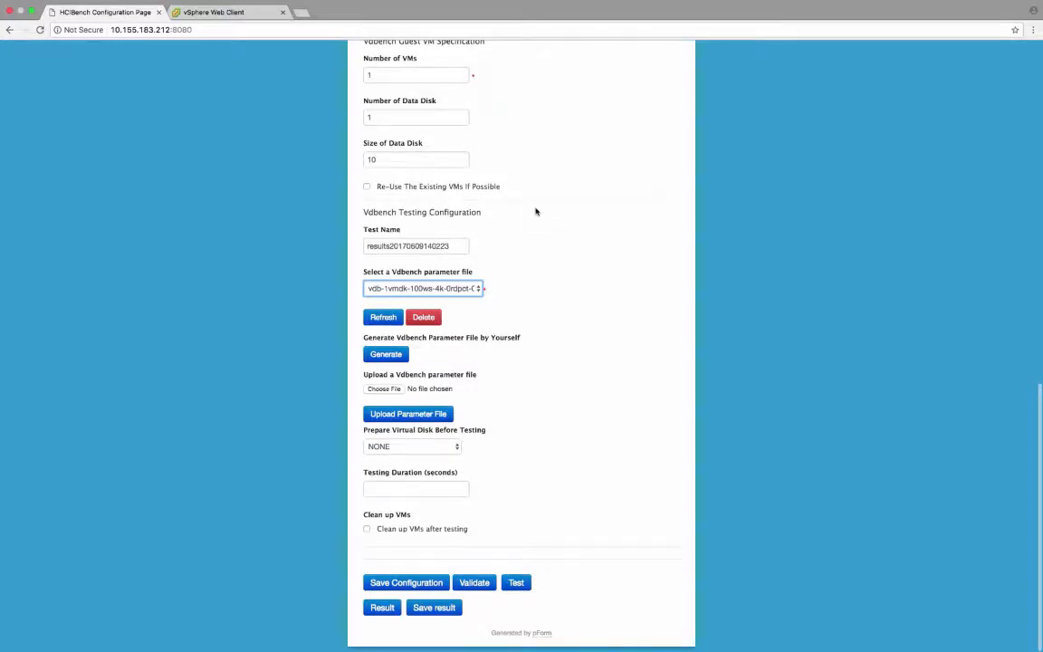
scroll(536, 212, "up", 15)
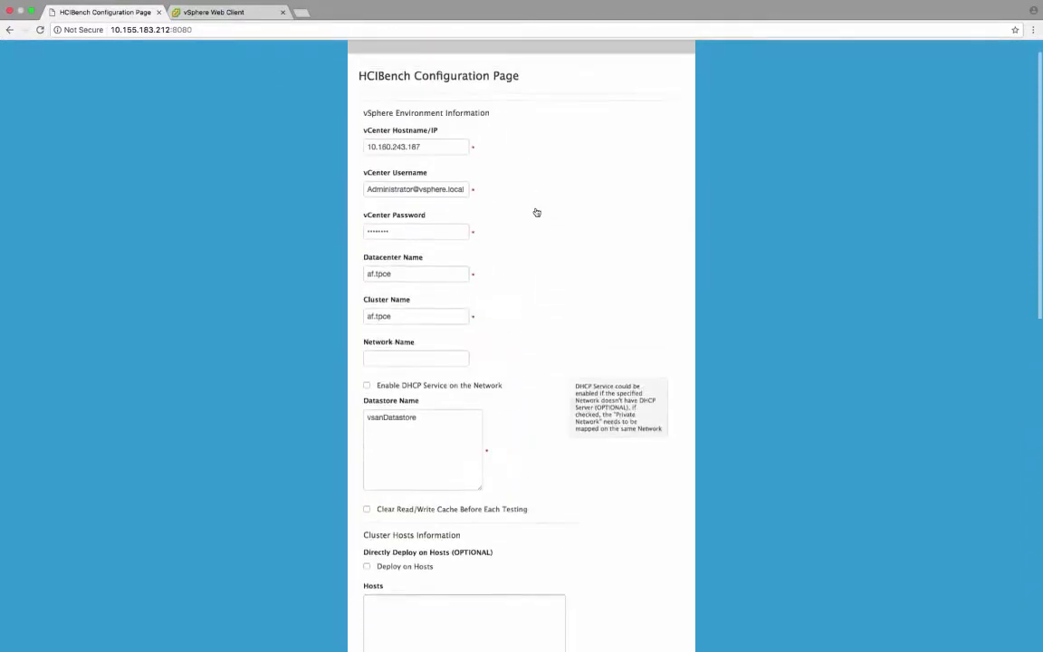
scroll(537, 212, "down", 15)
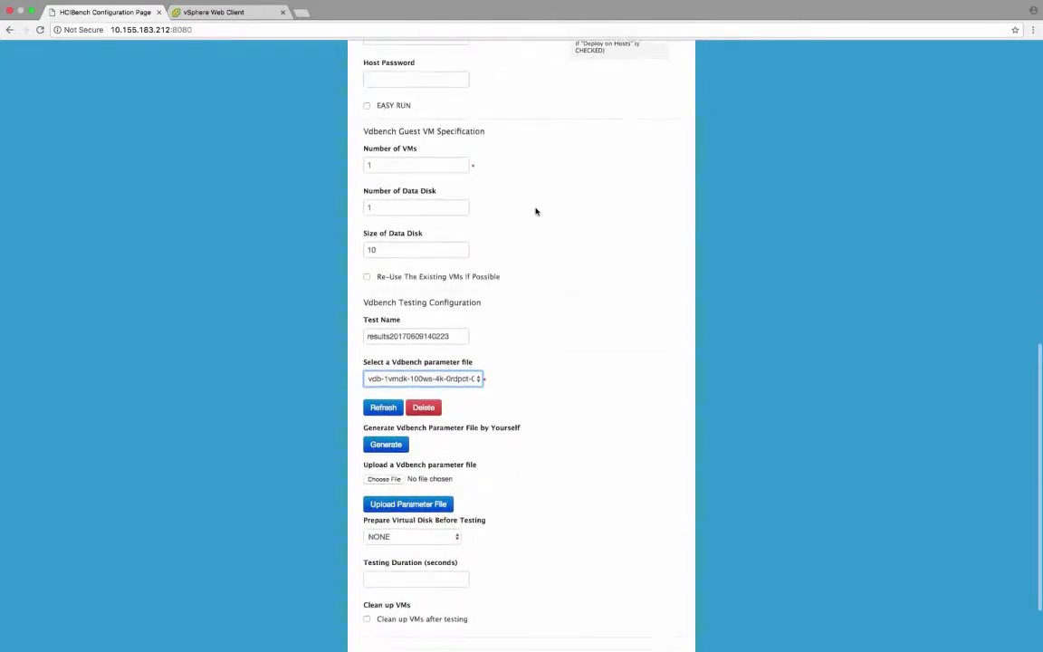
scroll(535, 212, "down", 2)
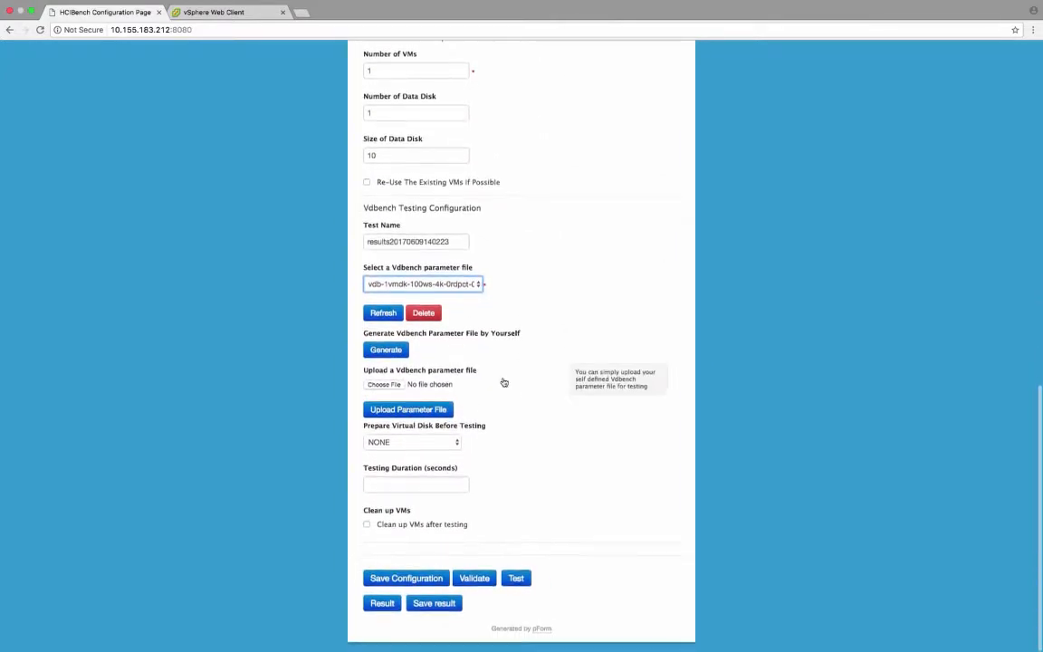
left_click(375, 580)
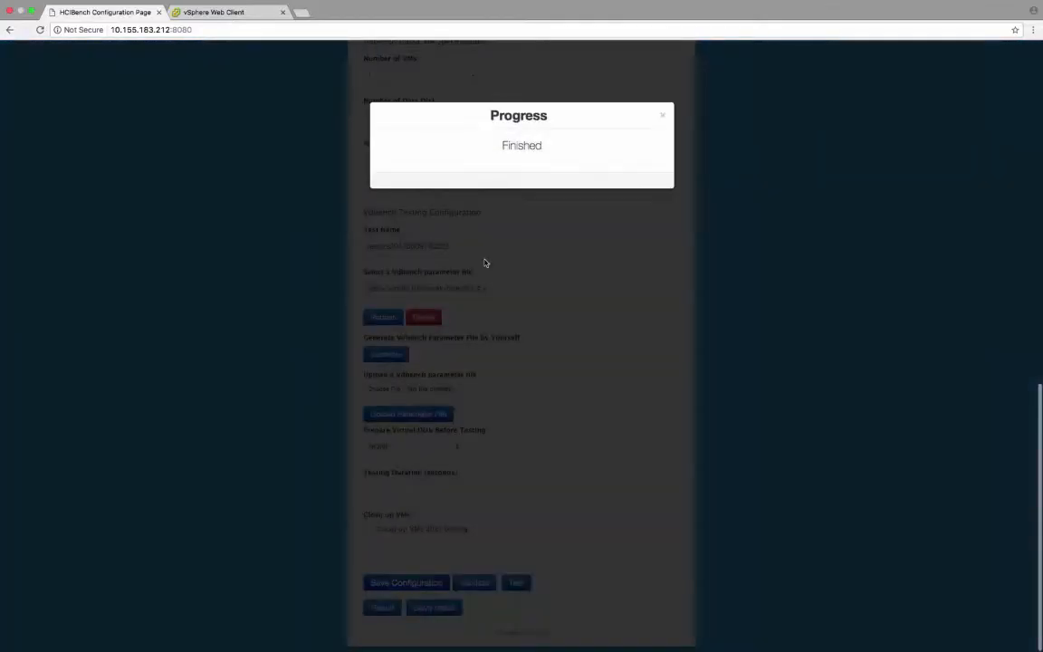
left_click(663, 115)
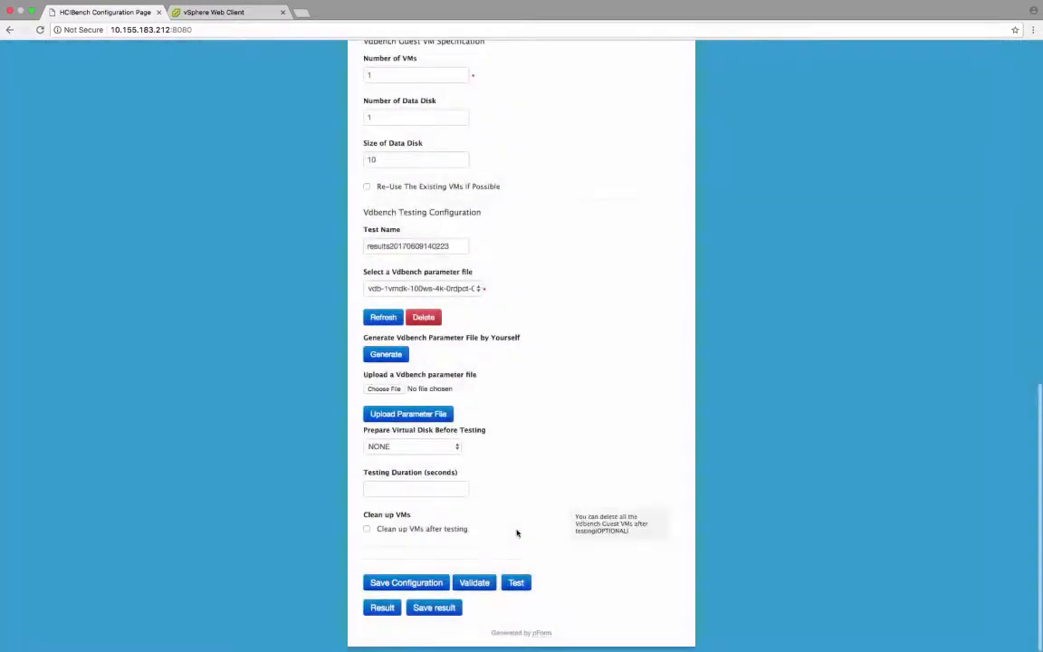
left_click(516, 585)
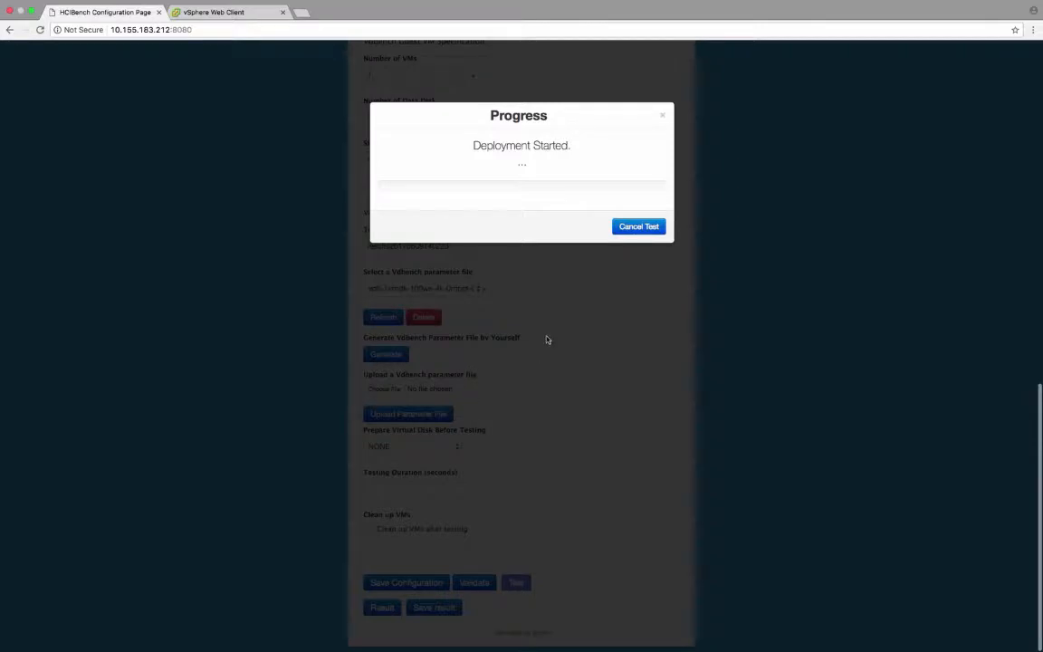
Step: In the vSphere Web Client, run vSAN performance diagnostics on the cluster for the saved HCIBench time range with the Max IOPS goal
left_click(255, 13)
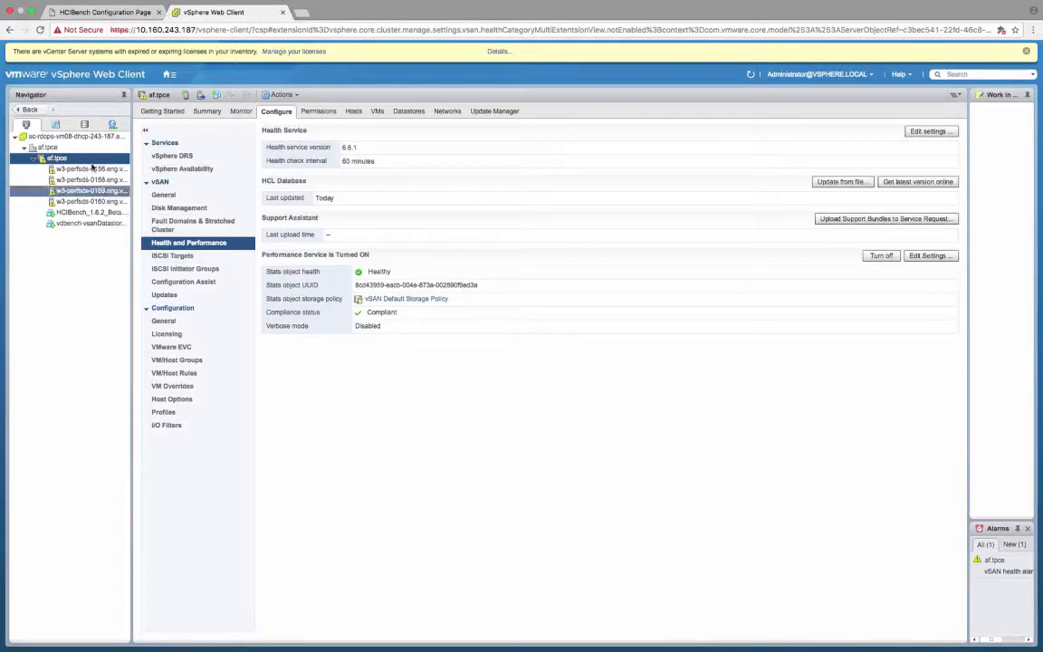
left_click(241, 110)
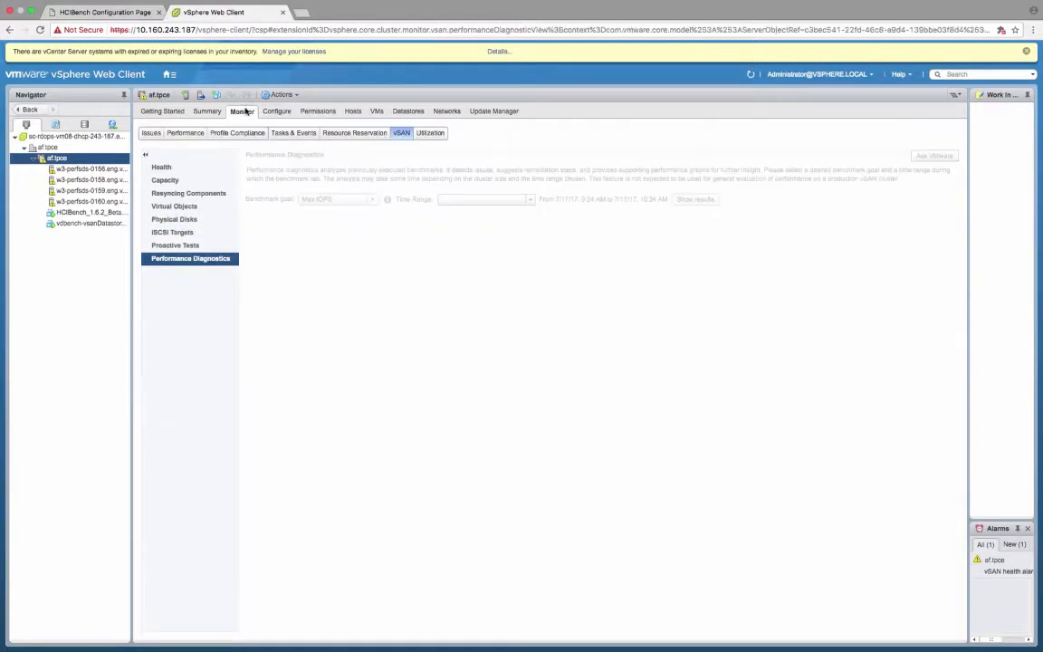
left_click(459, 201)
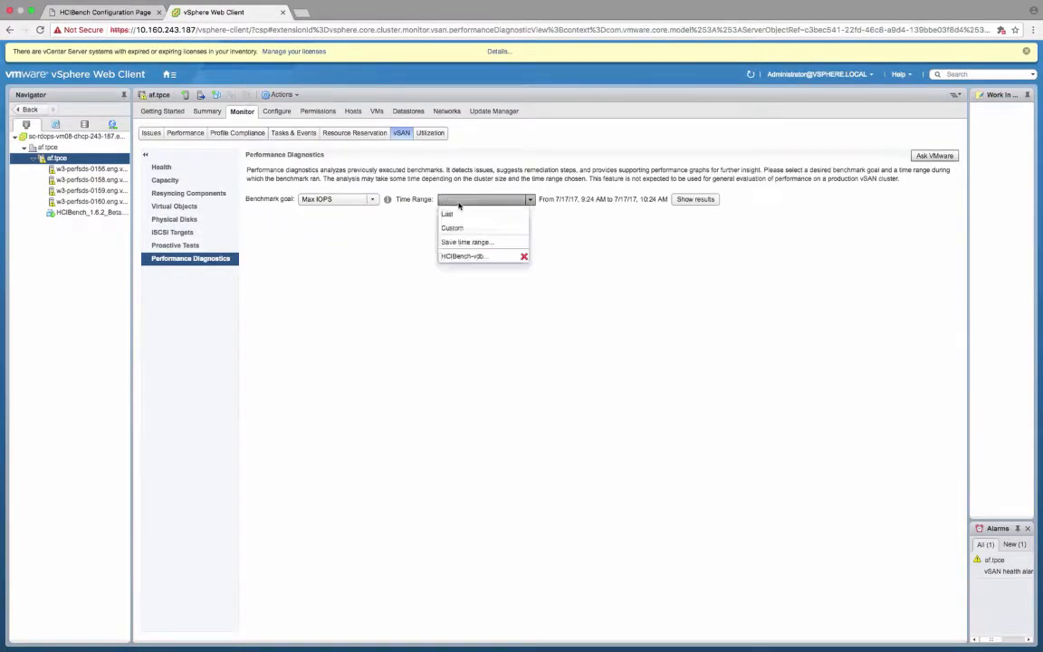
left_click(475, 255)
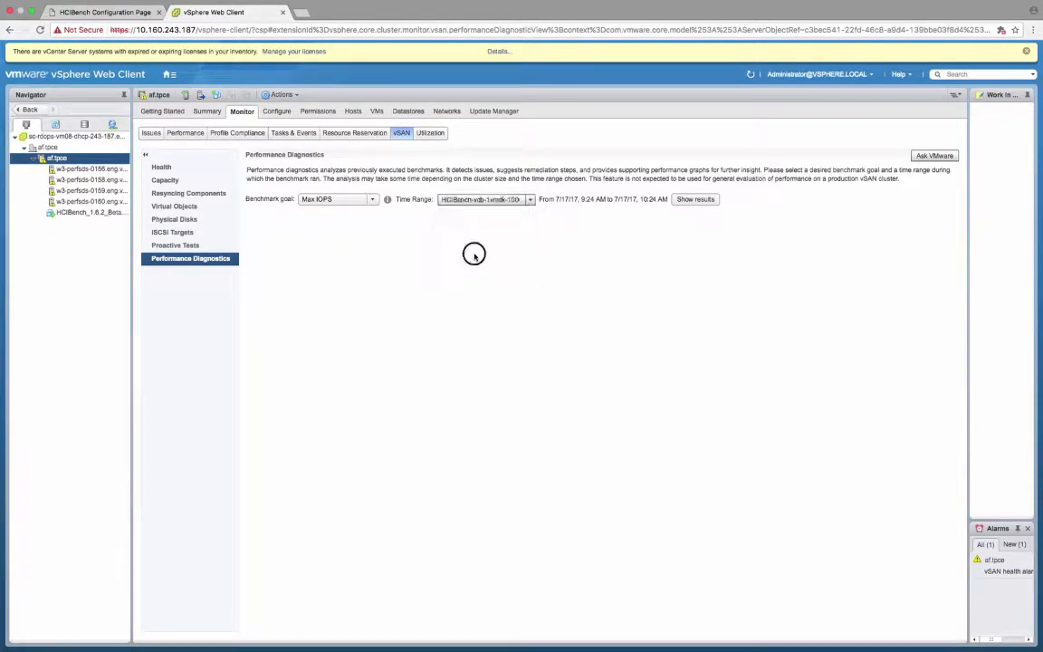
left_click(372, 200)
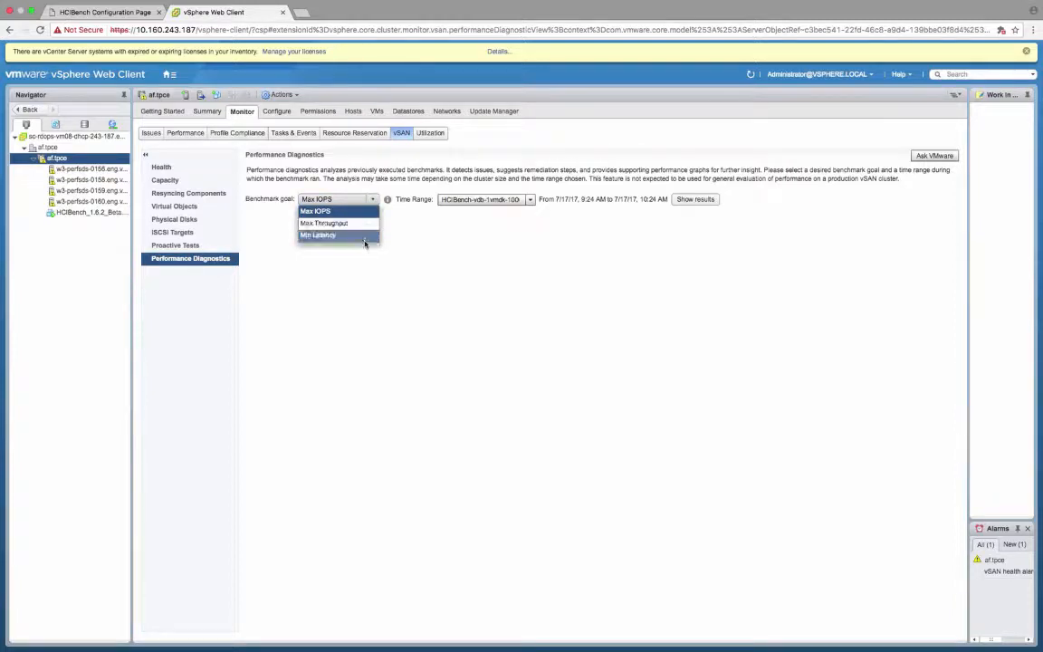
left_click(552, 232)
left_click_drag(563, 197, 622, 198)
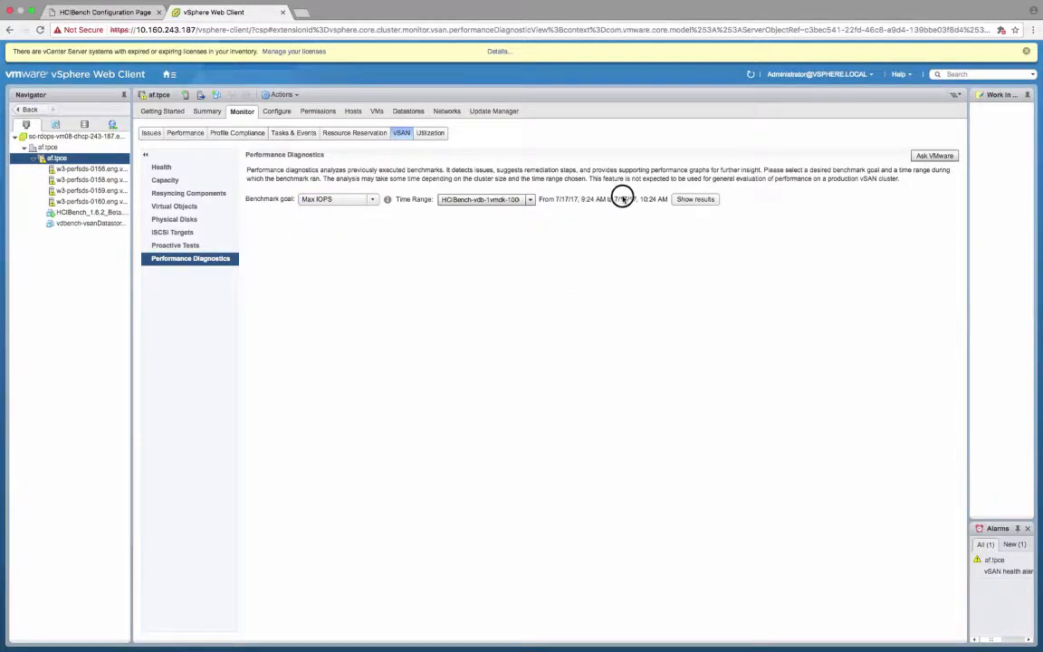
left_click(691, 199)
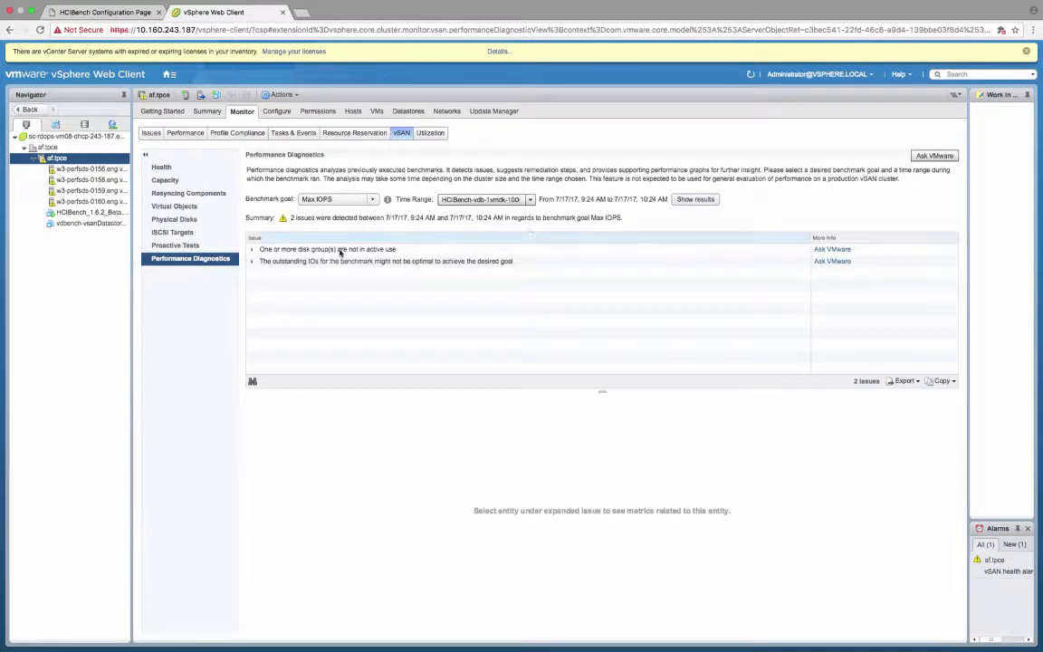
Step: Expand the issue about disk groups not in active use and examine the IOPS graphs of both affected disk groups
left_click(250, 251)
left_click(297, 263)
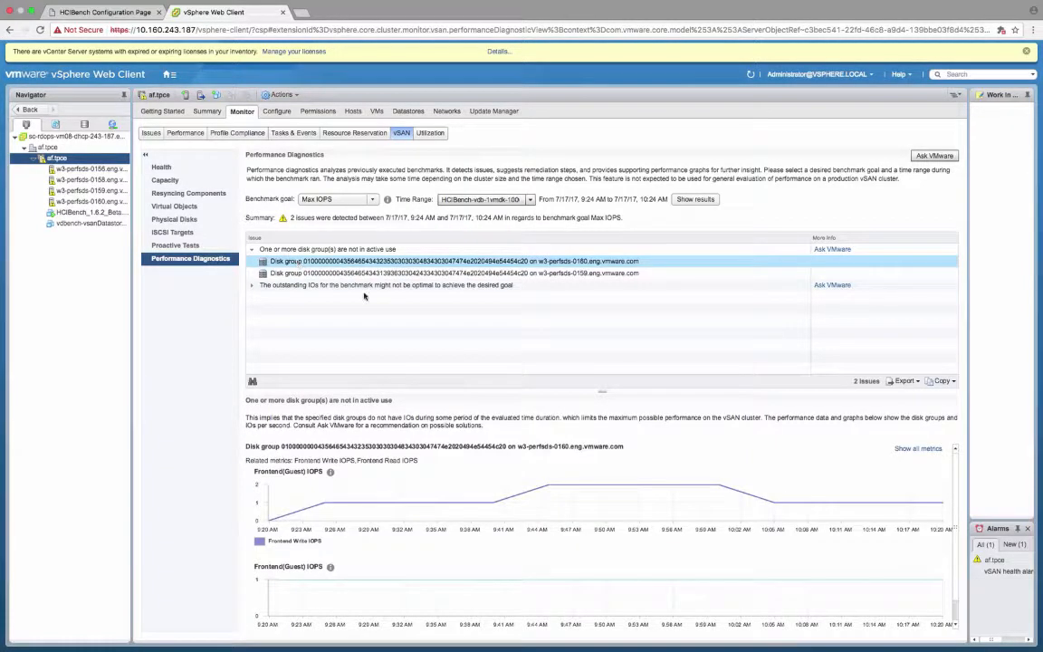
left_click_drag(957, 509, 957, 533)
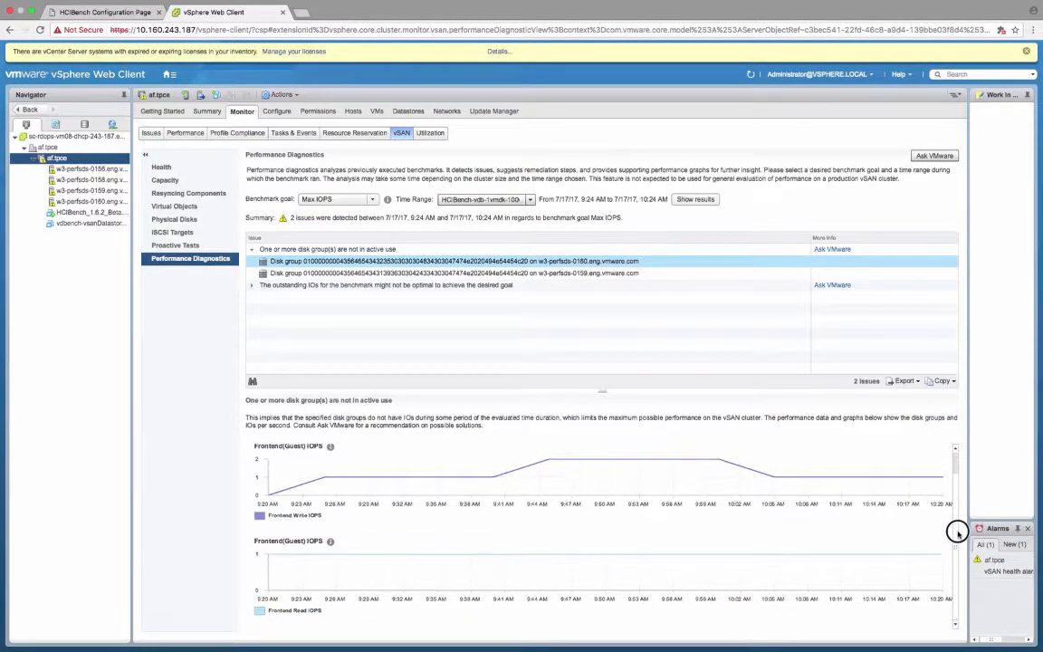
left_click(441, 274)
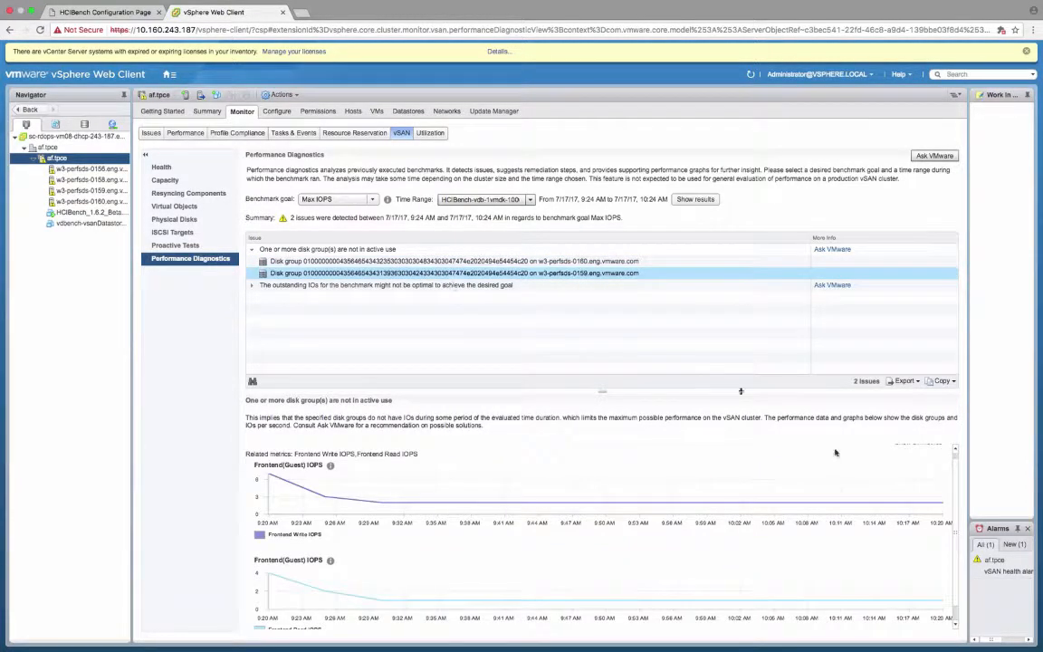
Step: Show all metrics for the disk group on w3-perfsds-0159 and examine its performance graphs
left_click(911, 447)
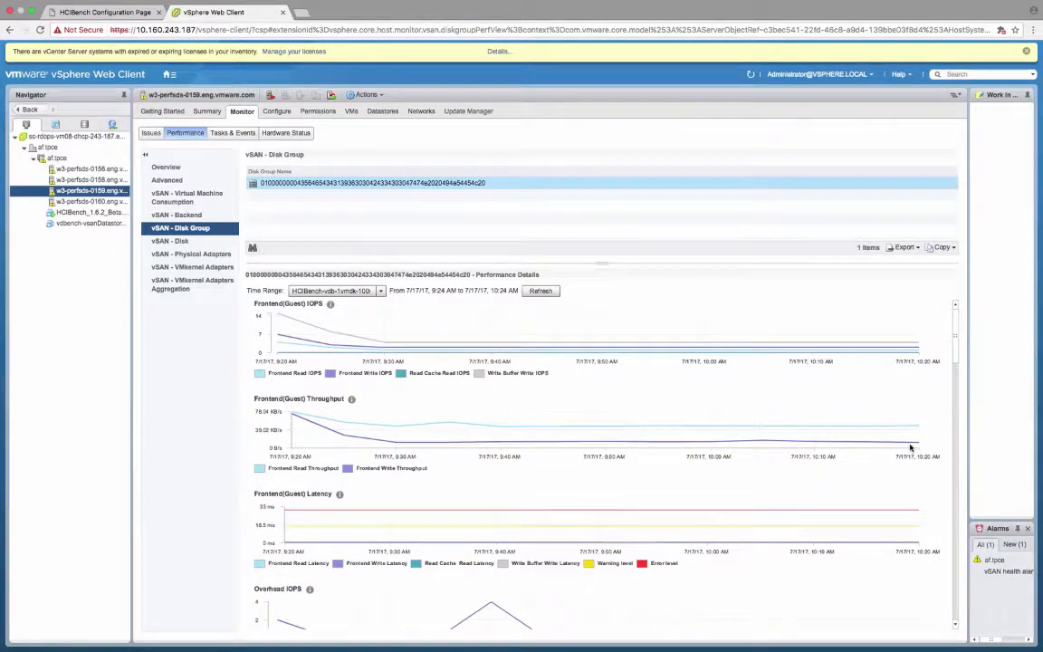
scroll(956, 446, "down", 3)
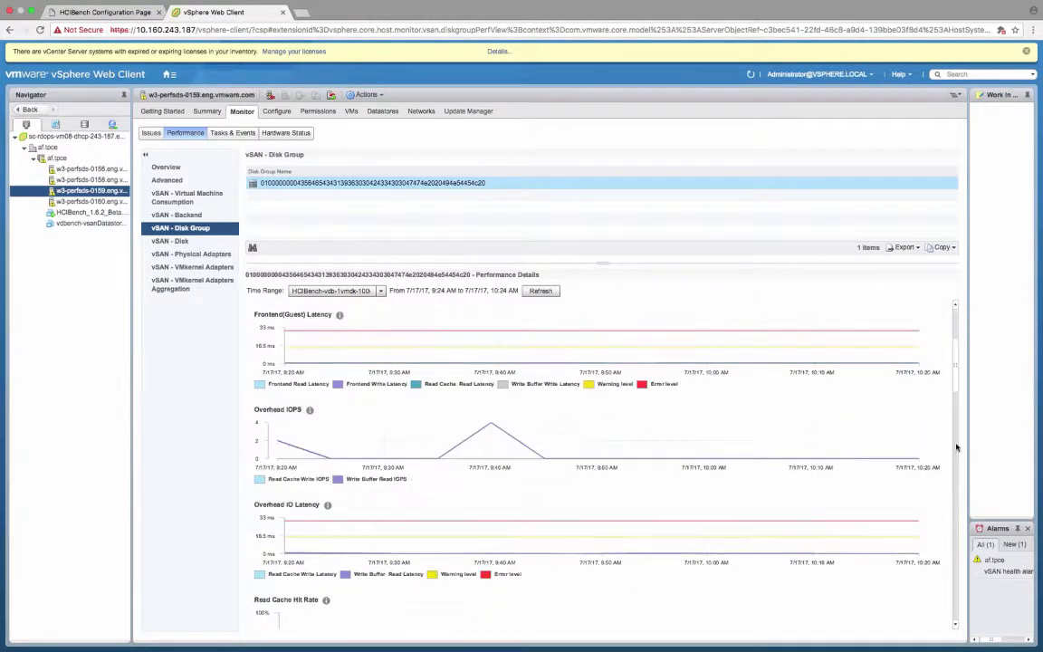
scroll(956, 450, "down", 6)
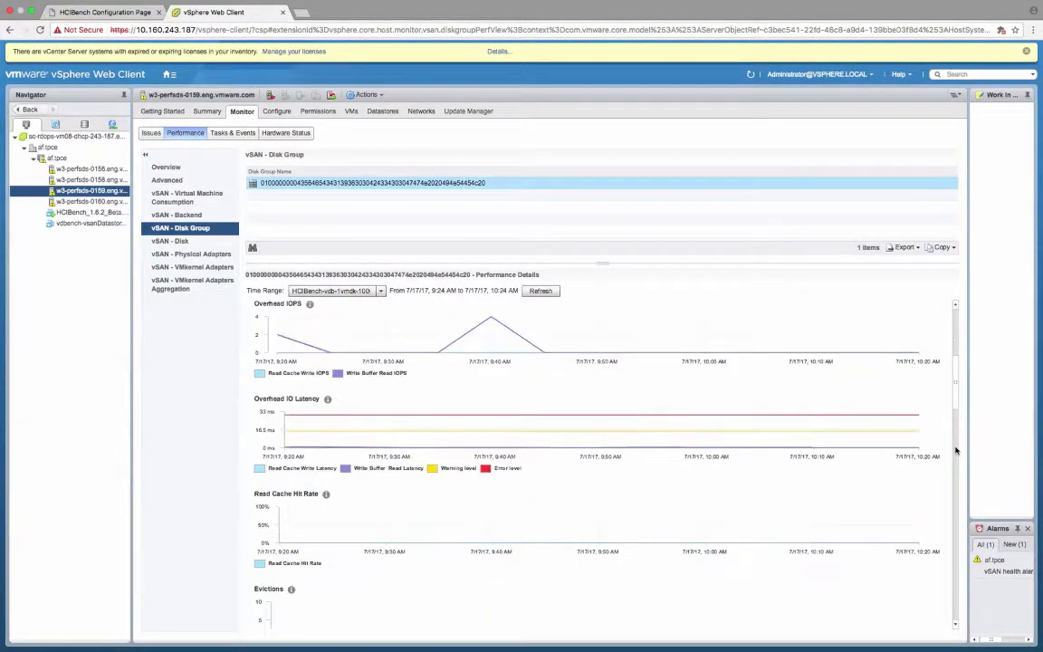
scroll(957, 480, "down", 5)
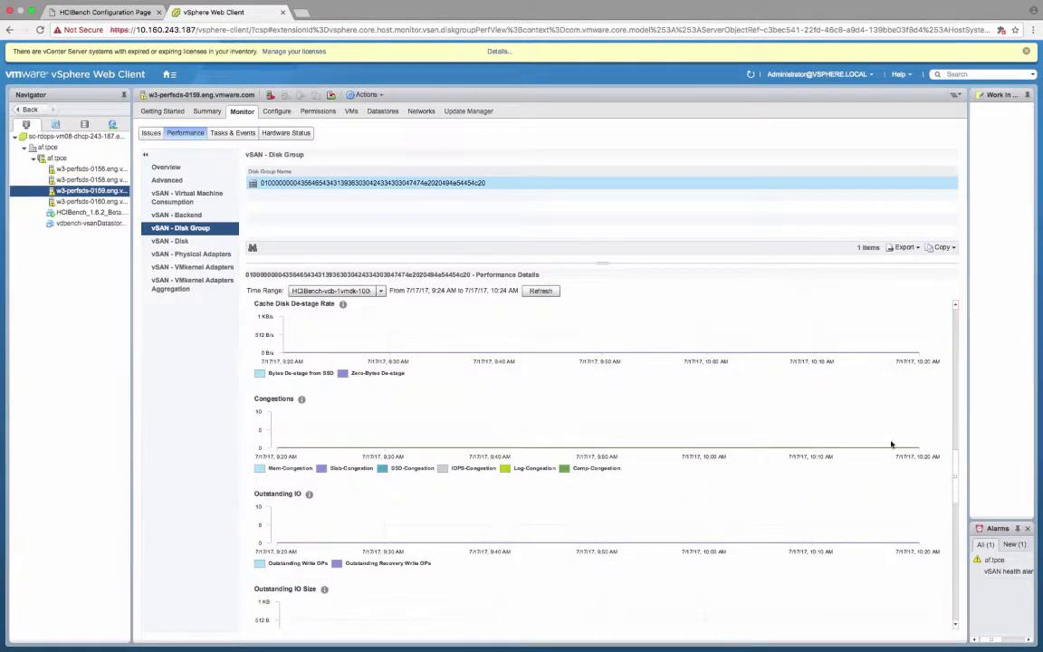
Step: Return to the cluster's diagnostics, open the Ask VMware article for the inactive disk group issue, and highlight the disk stripes resolution
left_click(60, 159)
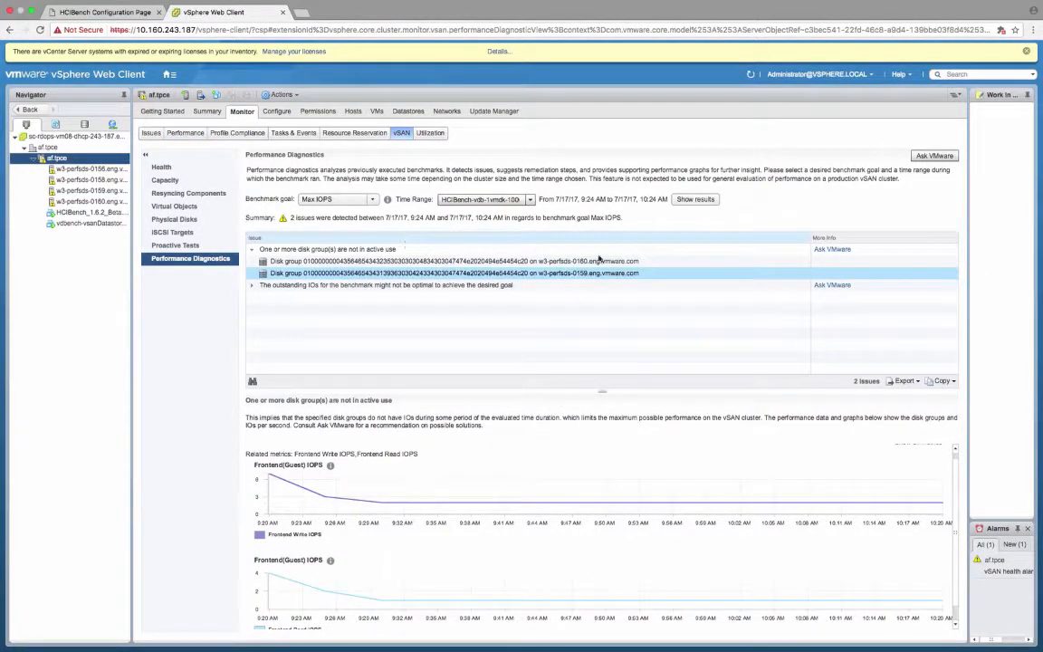
left_click(827, 250)
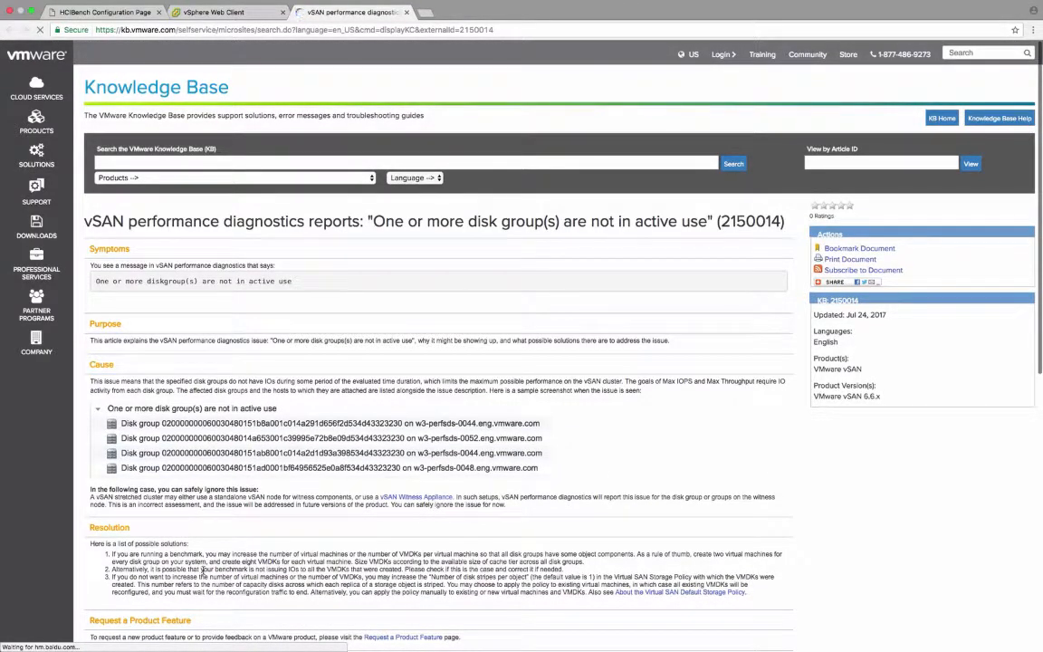
left_click_drag(165, 577, 589, 577)
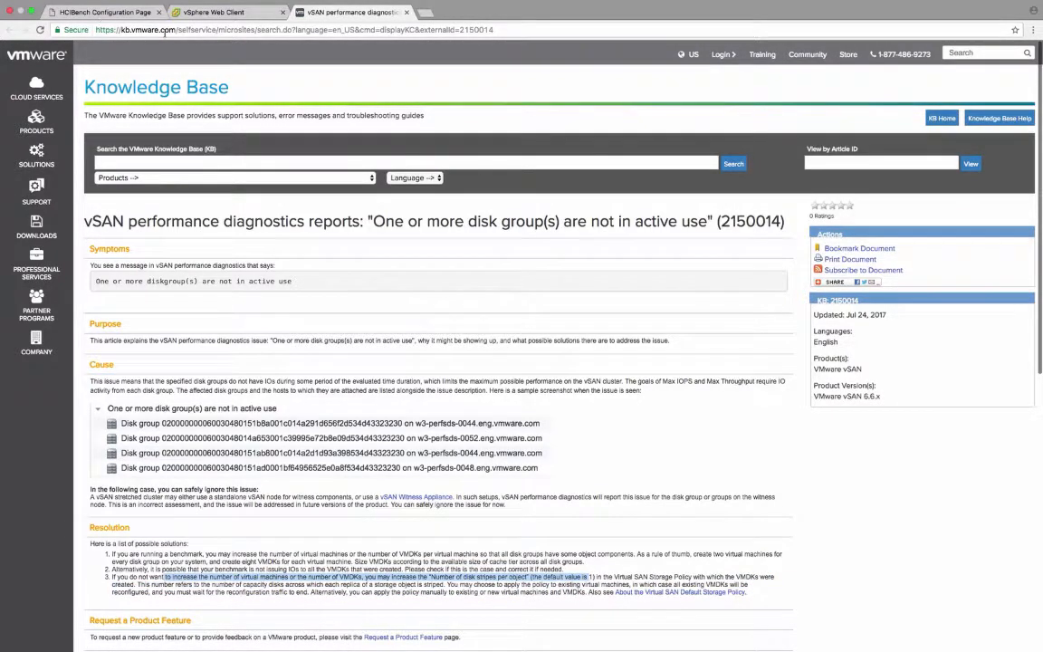
Step: Back in the vSphere Web Client, open the vSAN Default Storage Policy for editing and show Rule-set 1
left_click(207, 13)
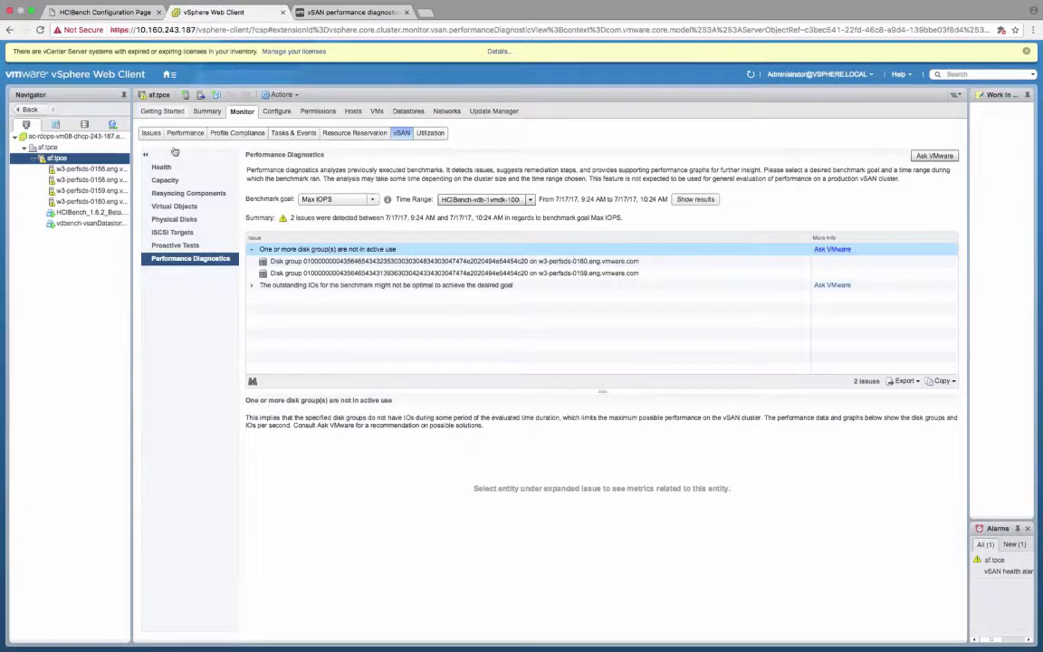
left_click(169, 74)
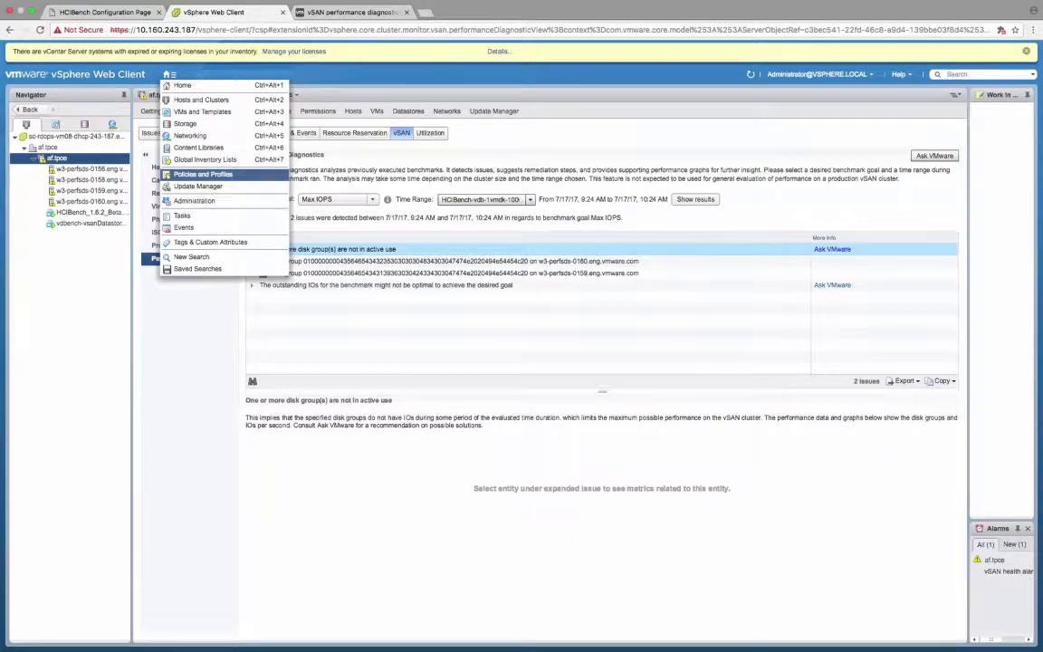
left_click(204, 175)
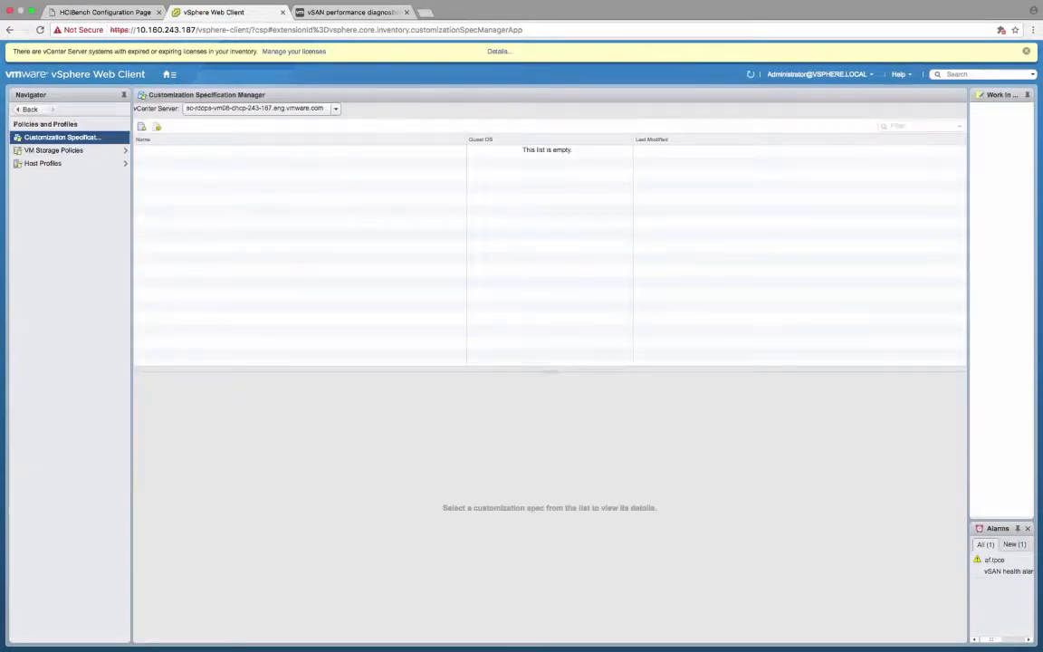
left_click(71, 151)
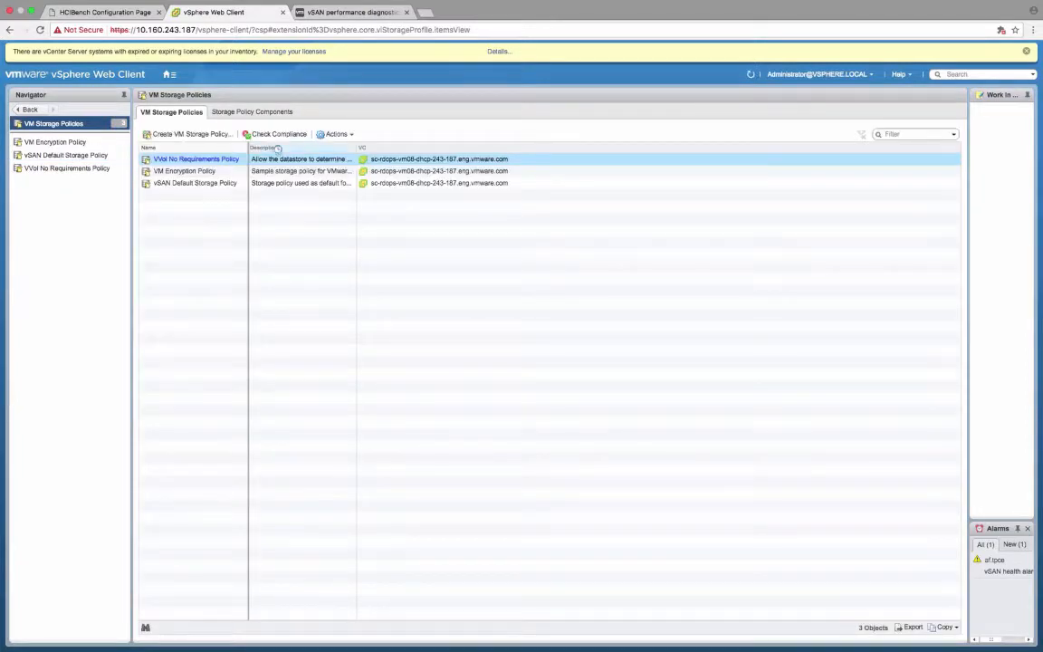
left_click(170, 184)
left_click(274, 134)
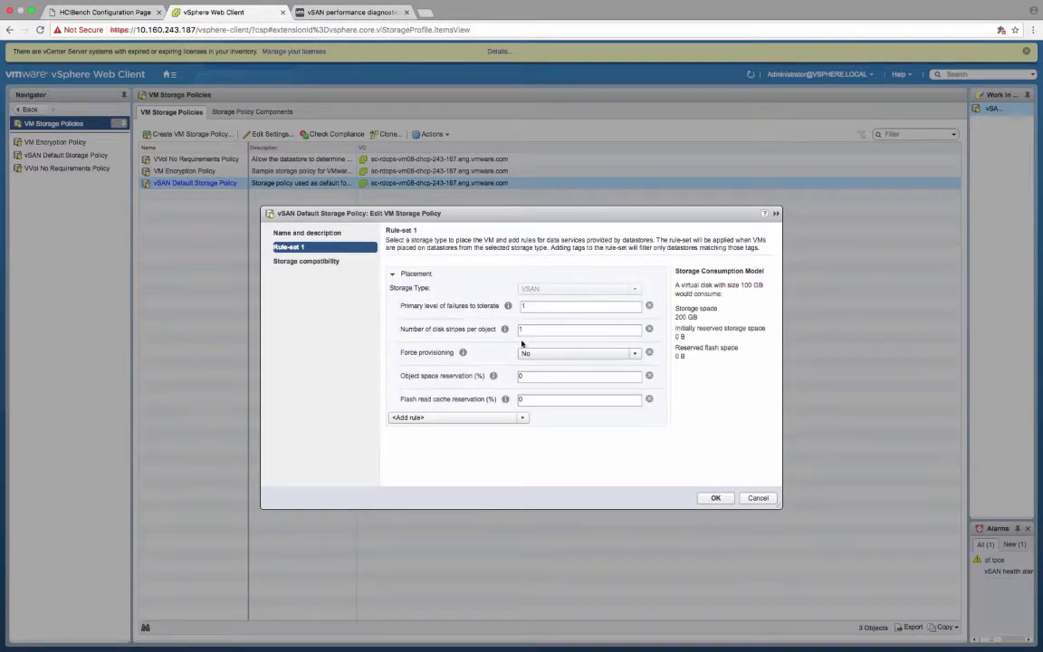
Step: Set the number of disk stripes per object to 7 in the default policy's rule-set and save the policy
double_click(528, 329)
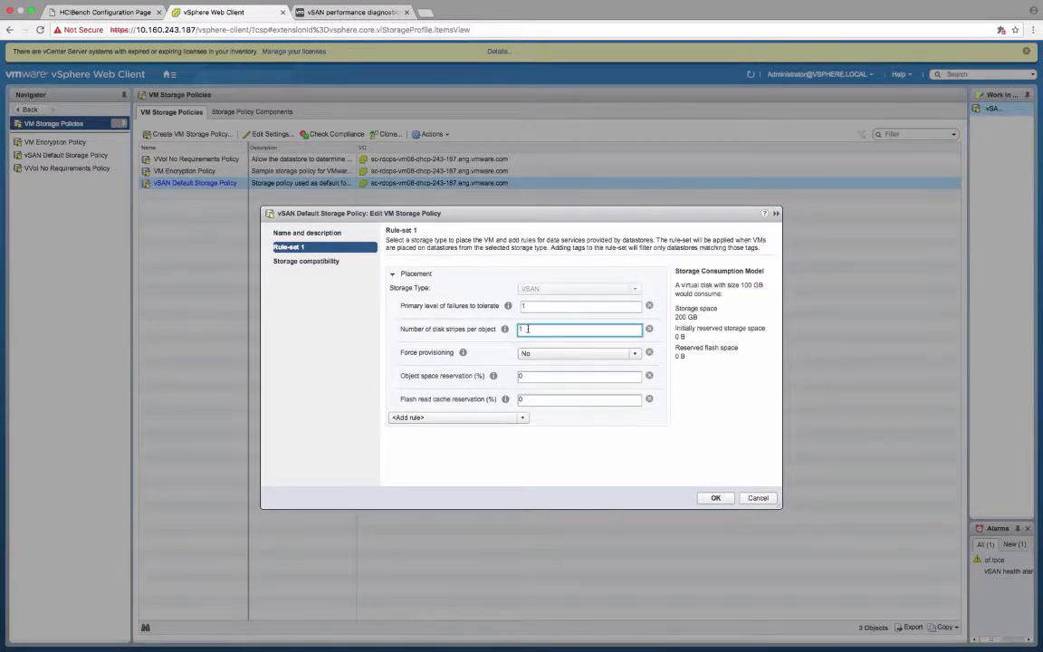
key("BackSpace")
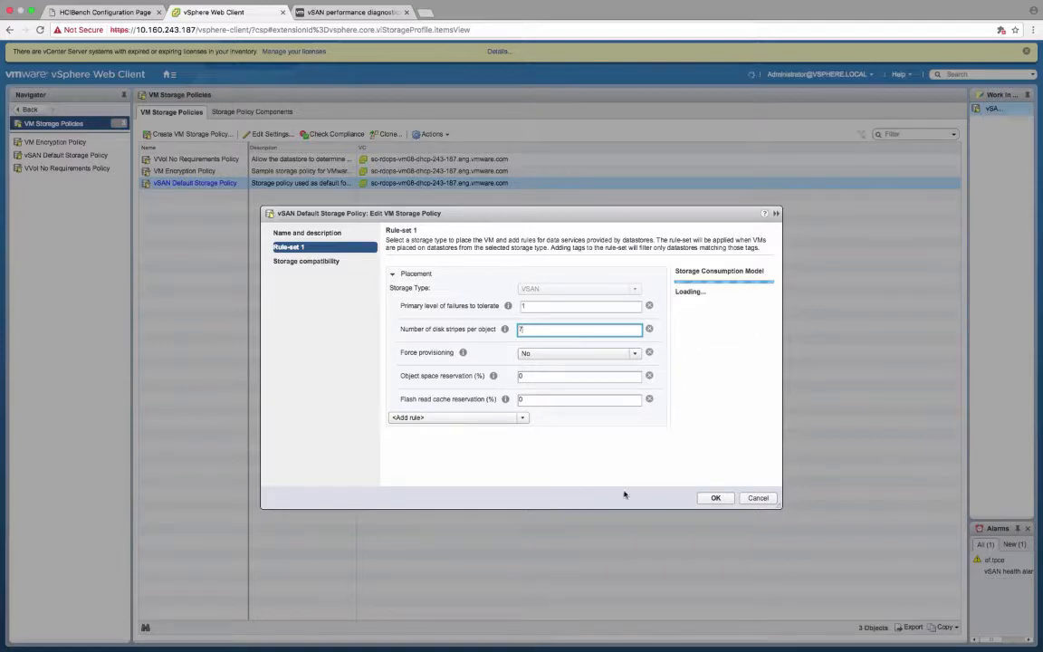
left_click(716, 498)
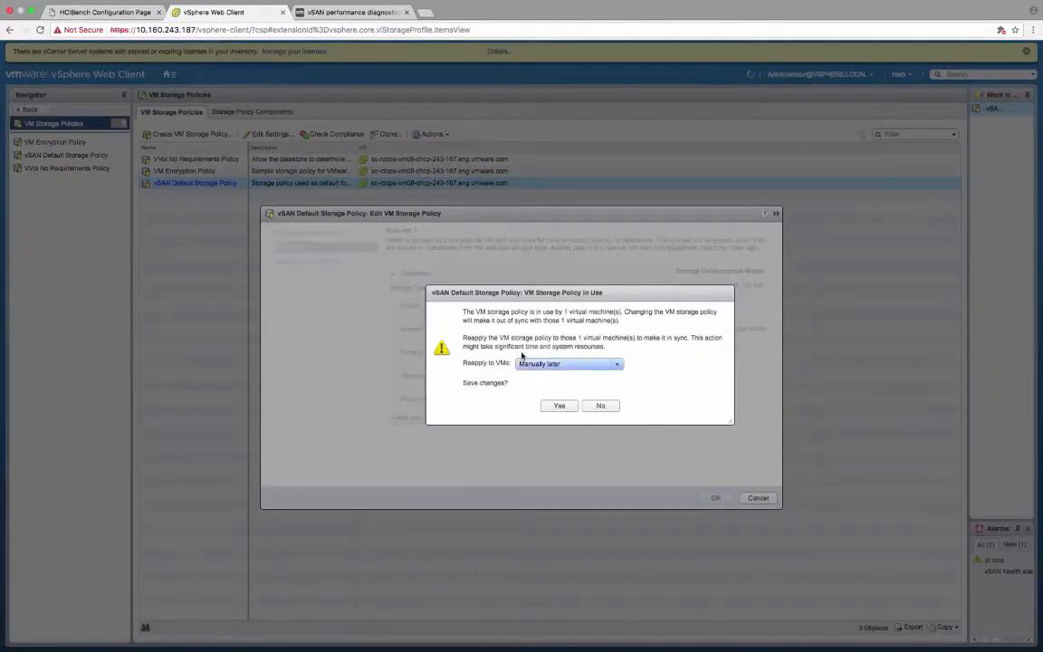
left_click(560, 405)
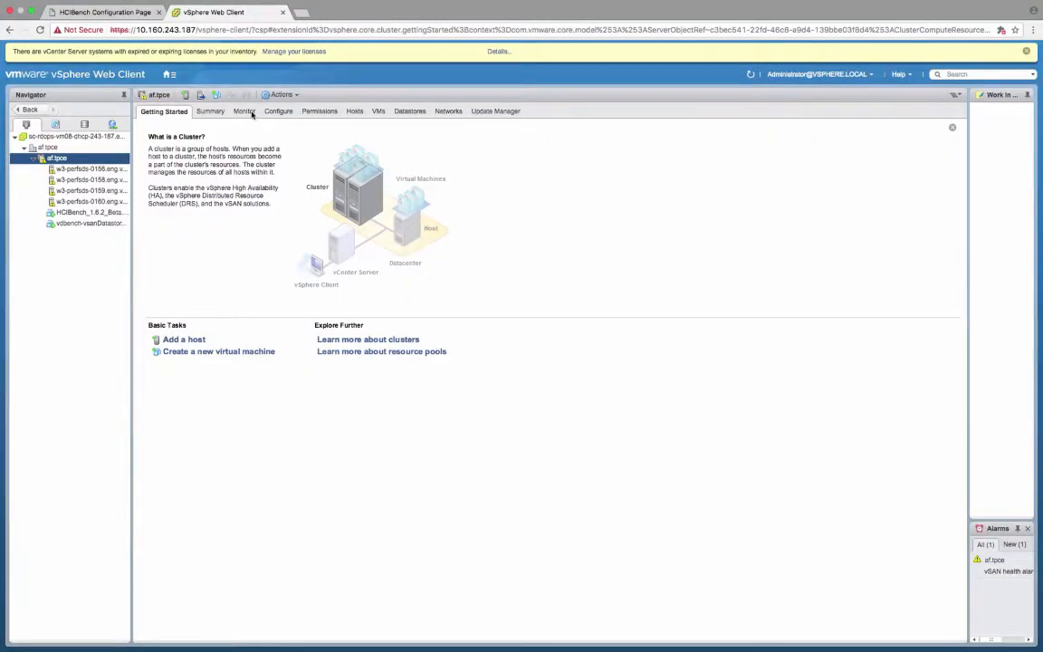
Step: In the af.tpce cluster's vSAN performance diagnostics, show Max IOPS results for the HCIBench run from 7/28/17, 2:04 PM to 3:04 PM
left_click(245, 111)
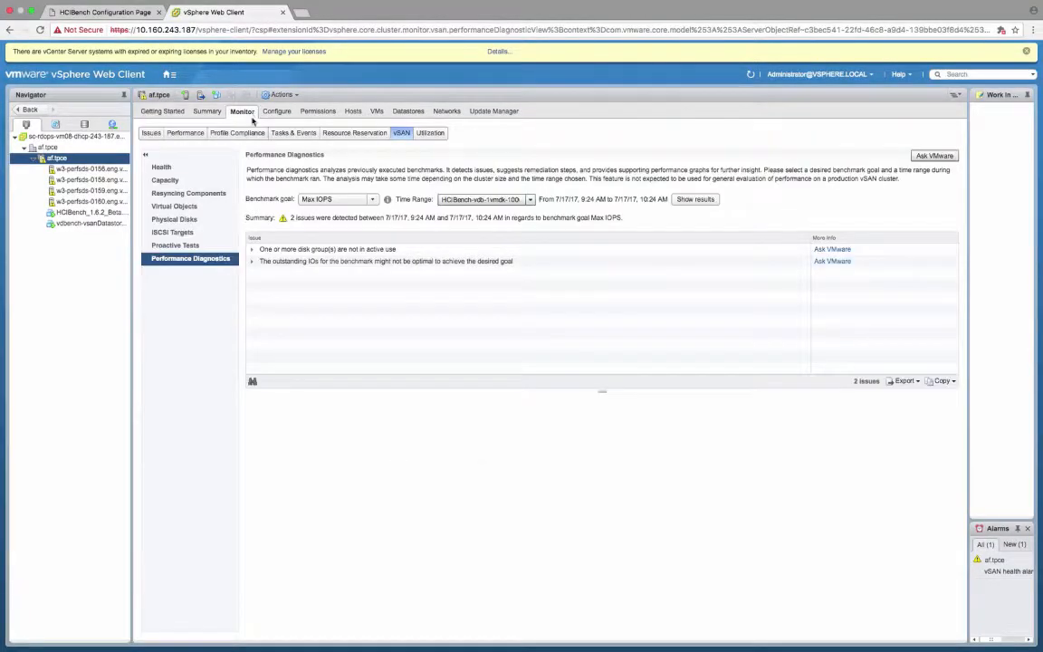
left_click(529, 199)
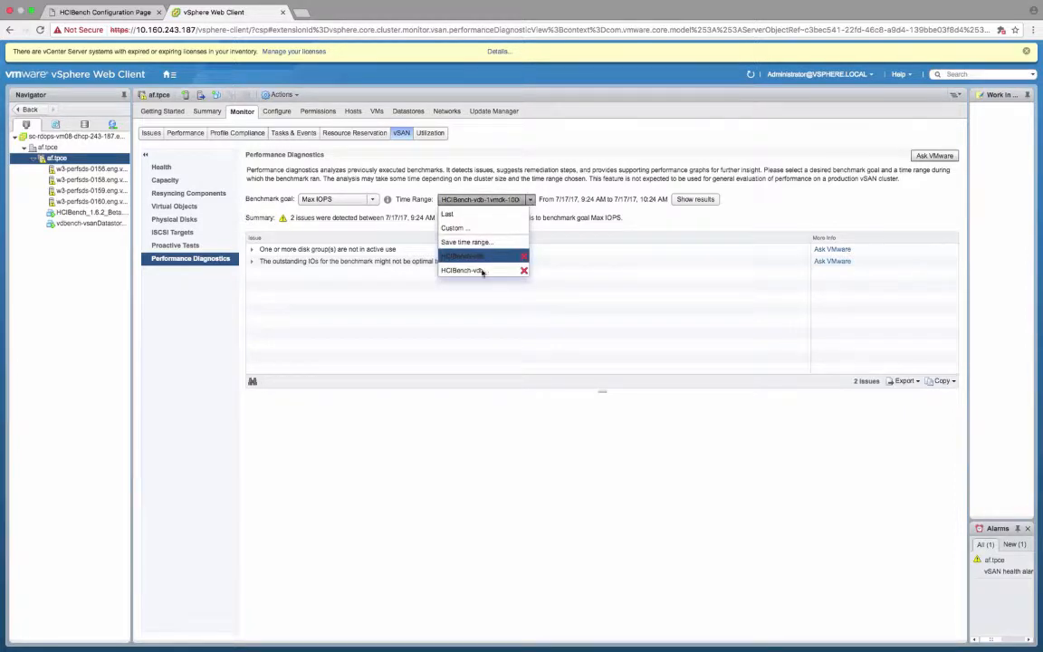
left_click(481, 272)
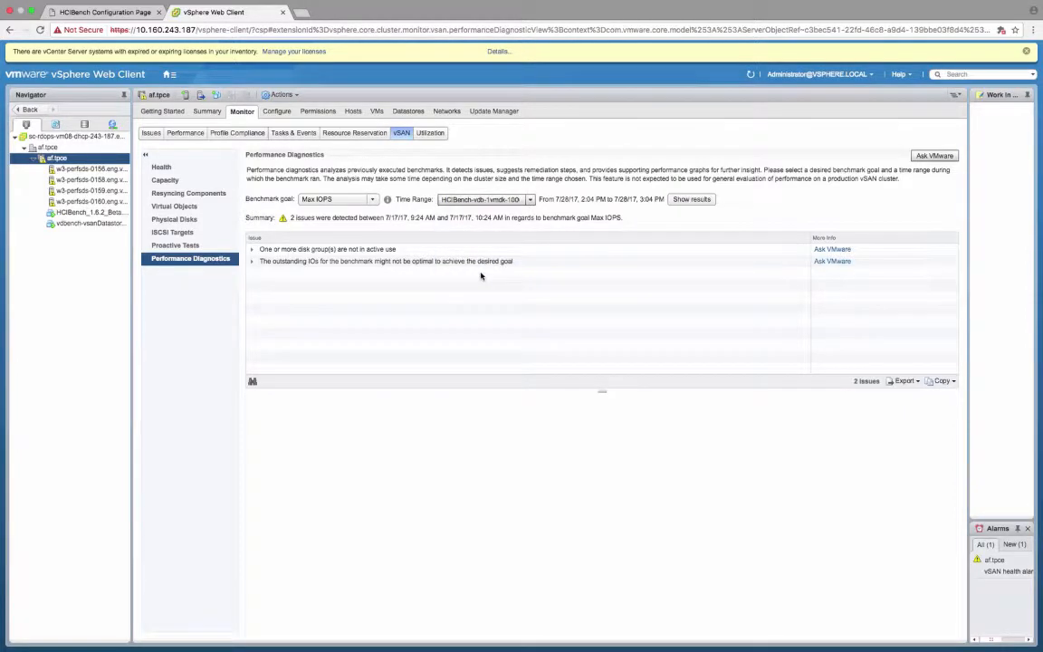
left_click(676, 200)
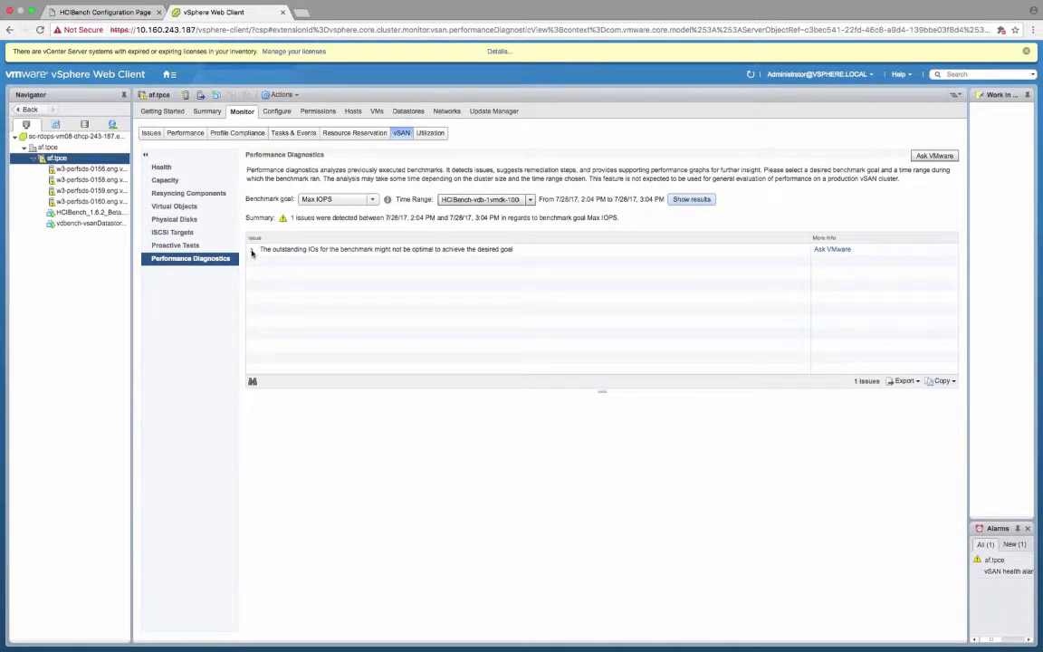
Step: Expand the outstanding IOs issue and examine its vSAN - VM consumption graph
left_click(253, 250)
left_click(276, 261)
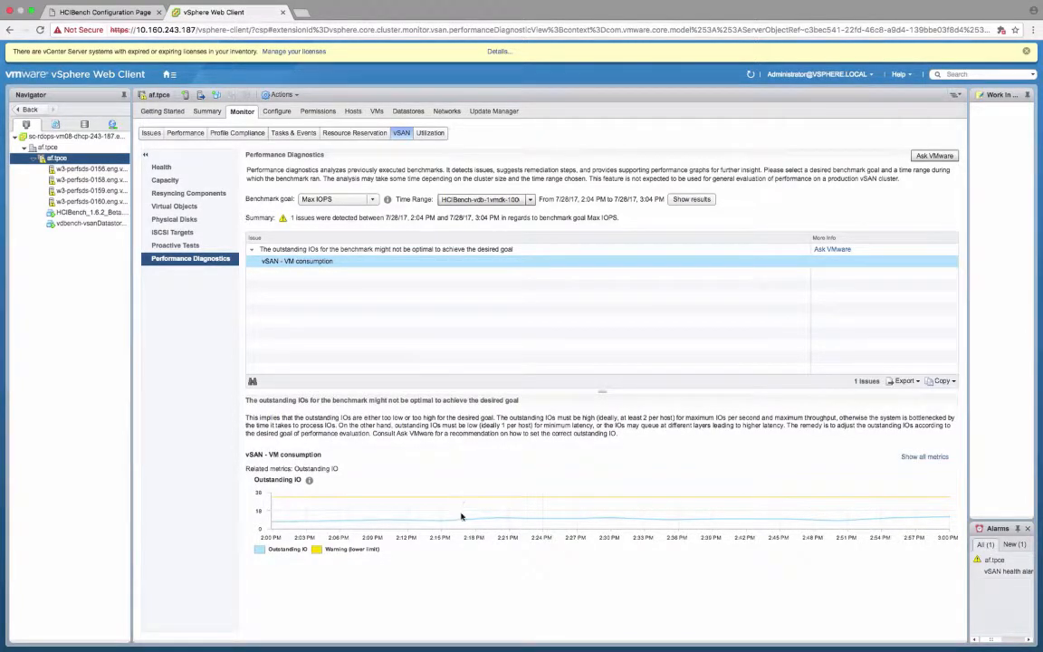
left_click(461, 520)
Step: Open the Ask VMware article for the outstanding IOs issue and read its cause and resolution
left_click(834, 251)
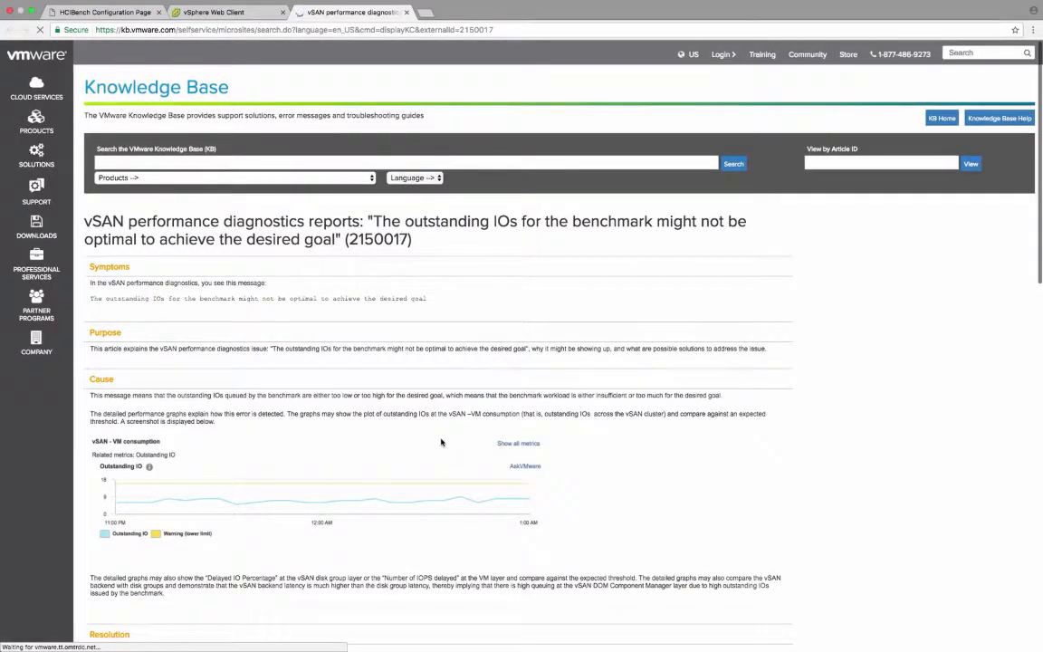
scroll(441, 442, "down", 2)
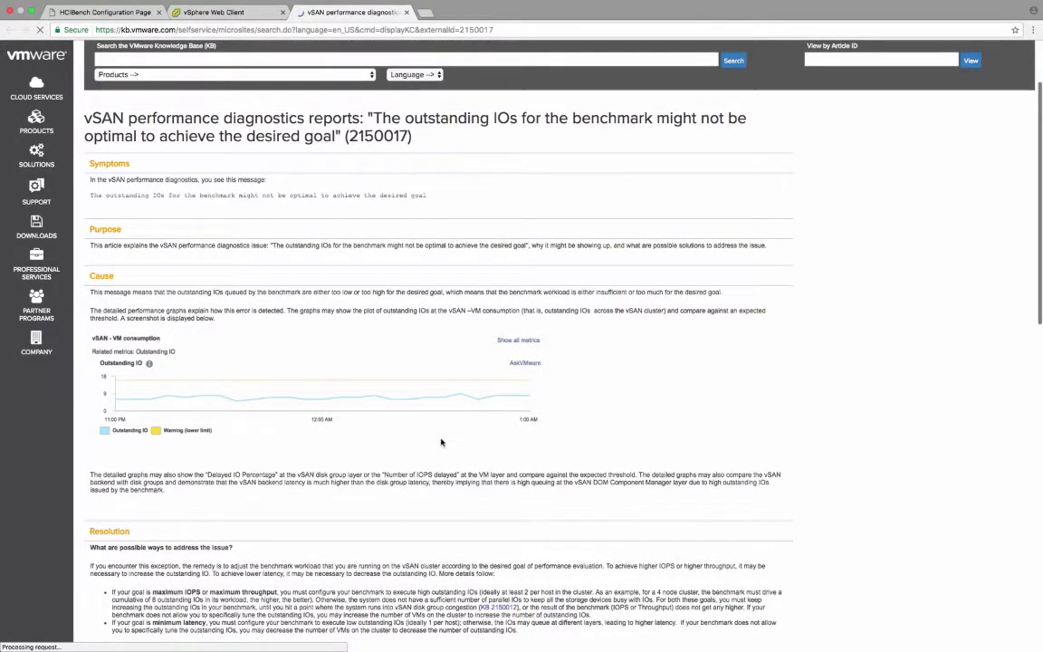
scroll(459, 572, "down", 3)
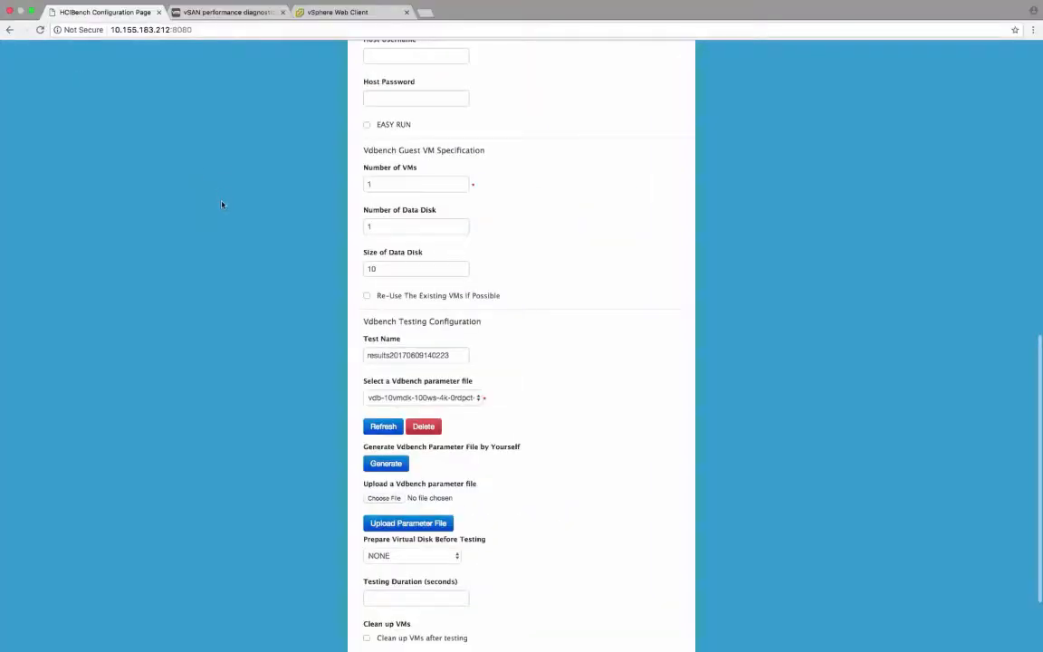
Step: On the HCIBench Configuration Page, set the number of Vdbench guest VMs to 10
scroll(222, 205, "up", 4)
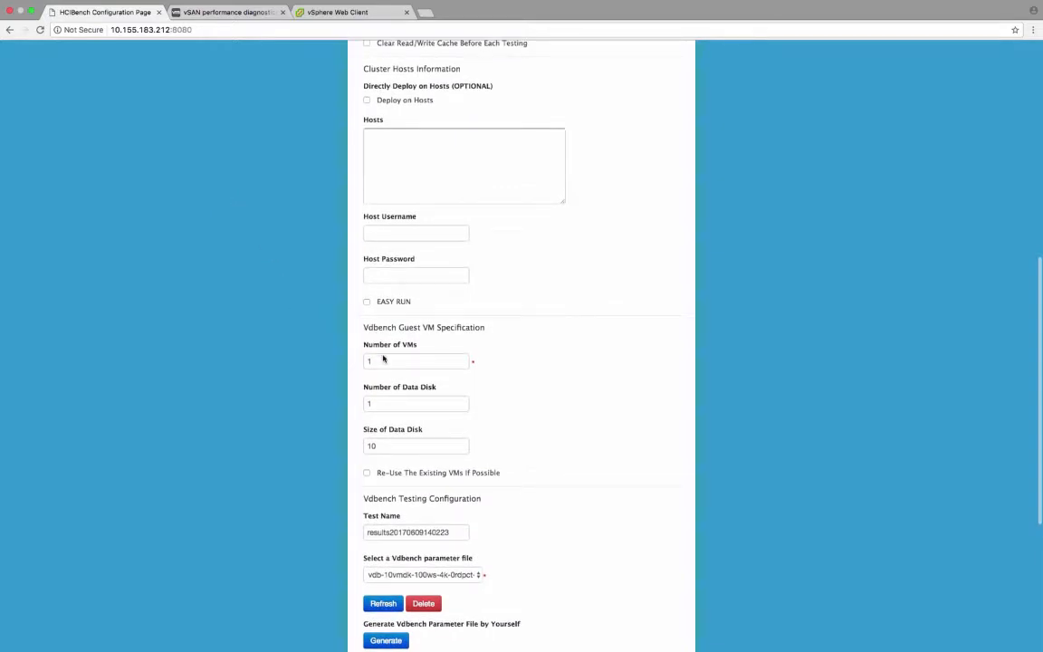
left_click(381, 360)
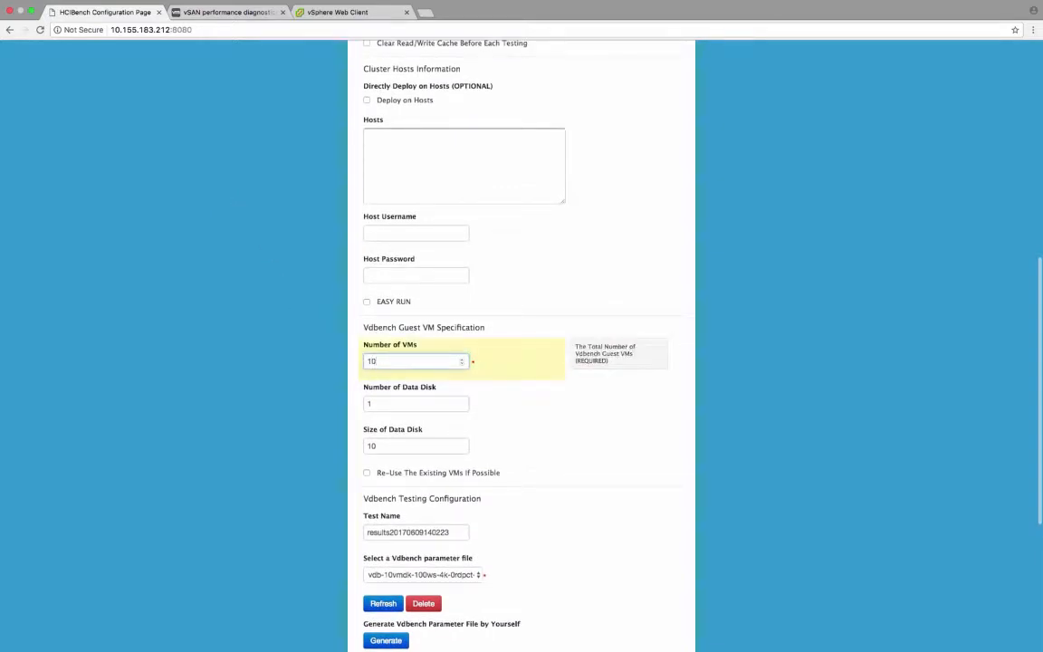
left_click(294, 397)
Step: Start generating a new Vdbench parameter file with a working-set percentage of 100 and 8 threads per disk
scroll(304, 405, "down", 3)
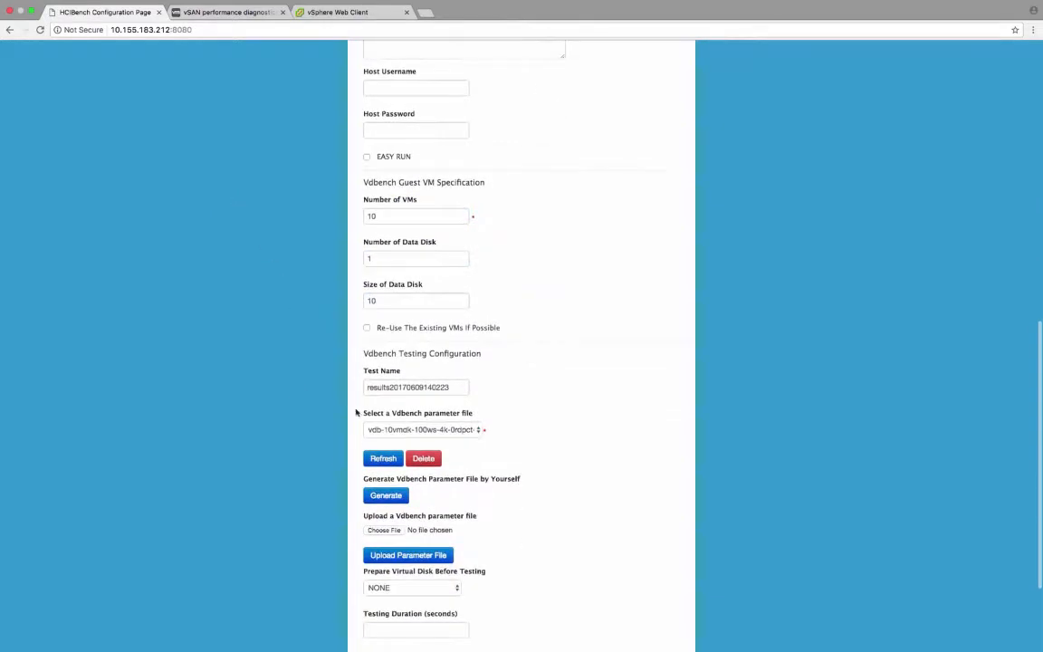
left_click(386, 495)
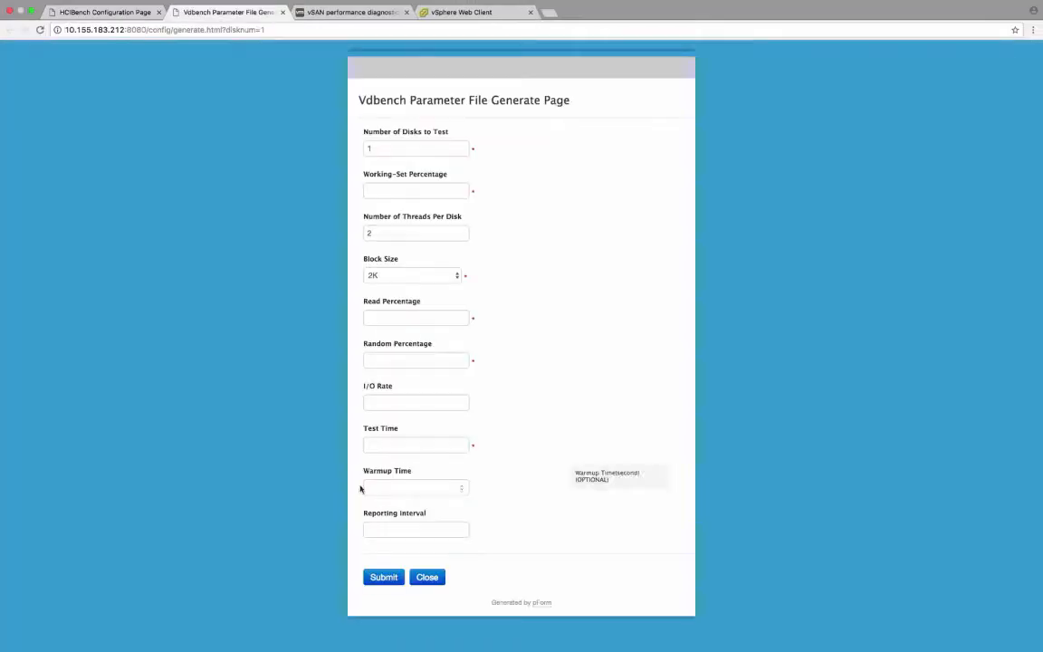
left_click(369, 190)
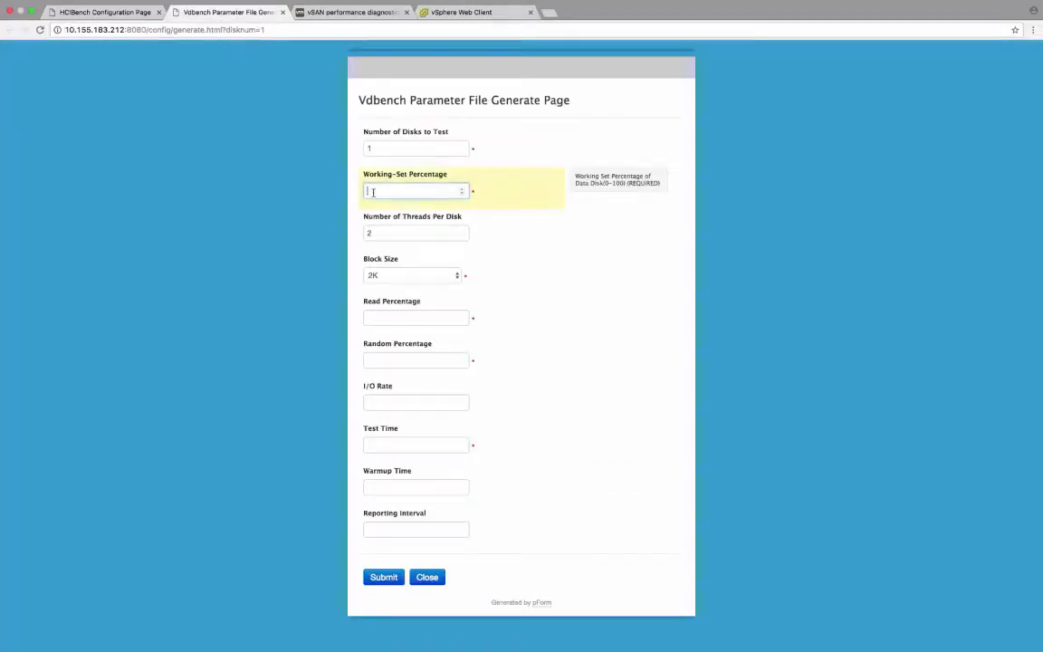
type("100")
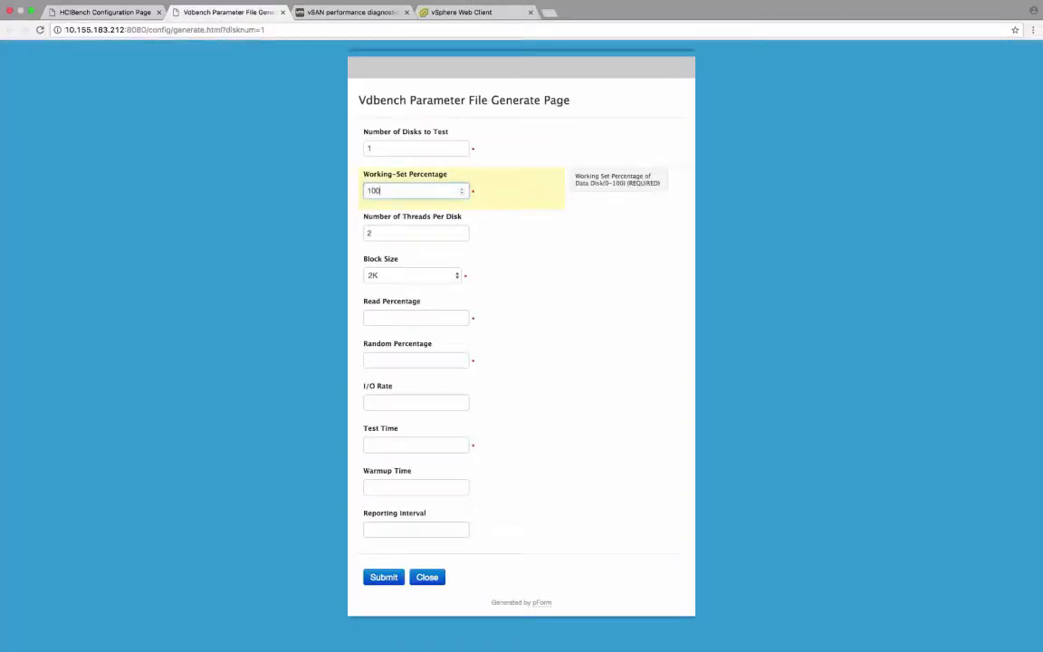
left_click(387, 233)
key("BackSpace")
type("8")
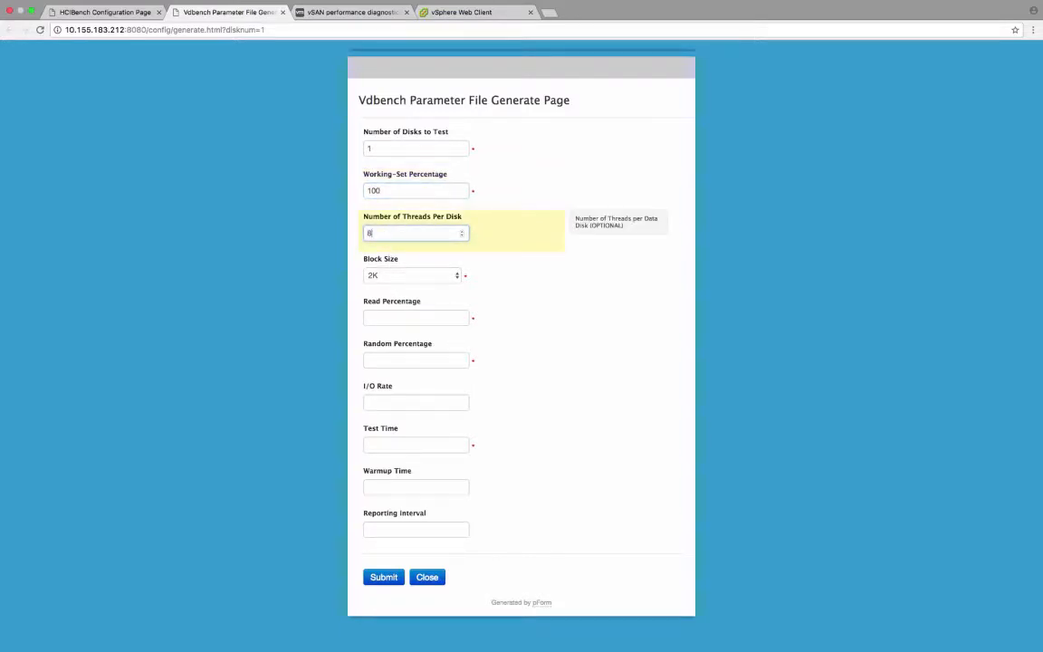
Step: Set the parameter file's block size to 4K, read percentage to 0 and random percentage to 100
left_click(390, 283)
left_click(390, 287)
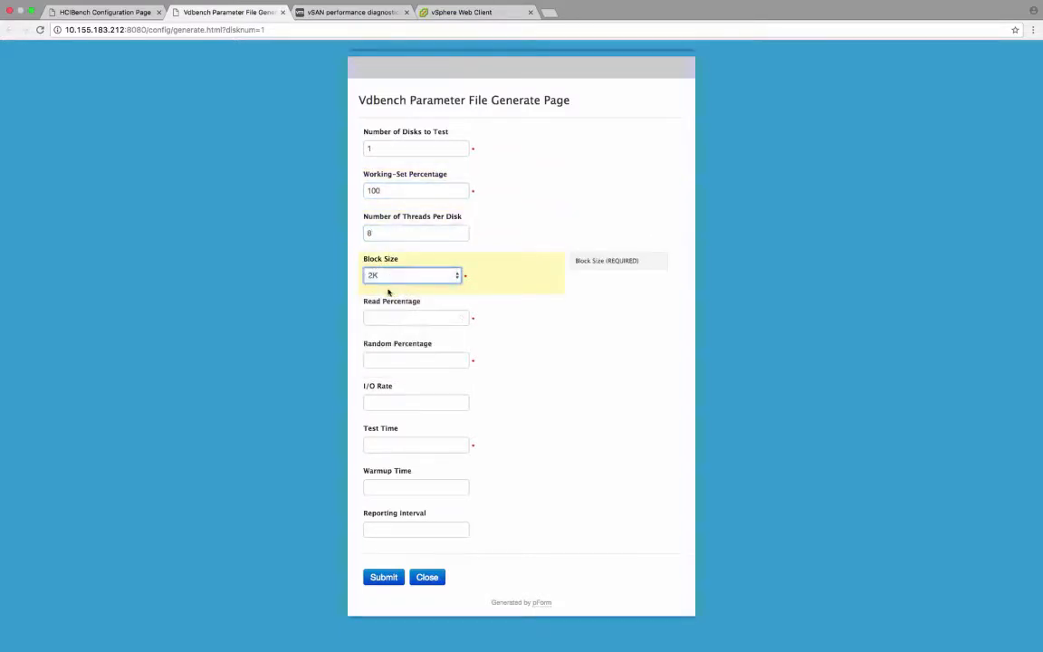
left_click(387, 320)
type("0")
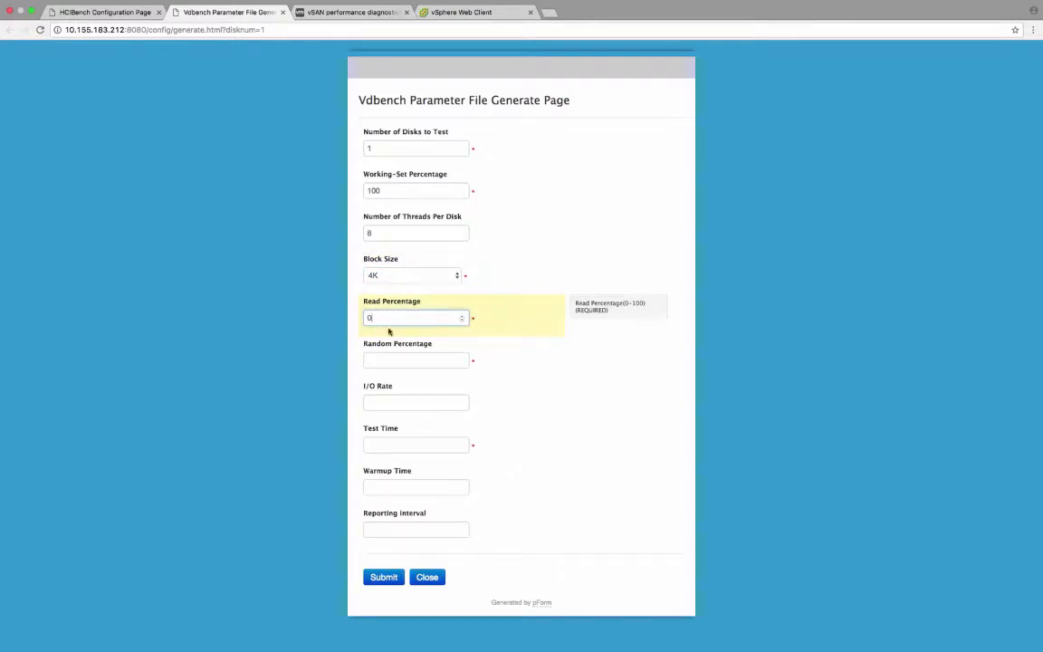
left_click(389, 361)
type("100")
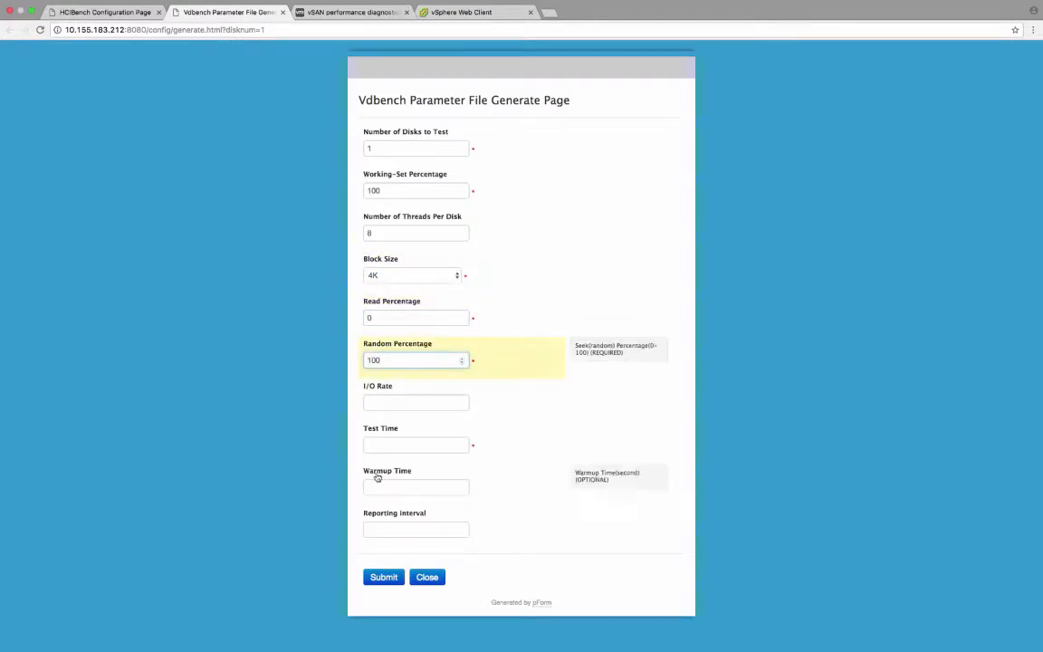
Step: Set the test time to 3600 seconds and submit the form to generate the Vdbench parameter file
left_click(384, 443)
type("3")
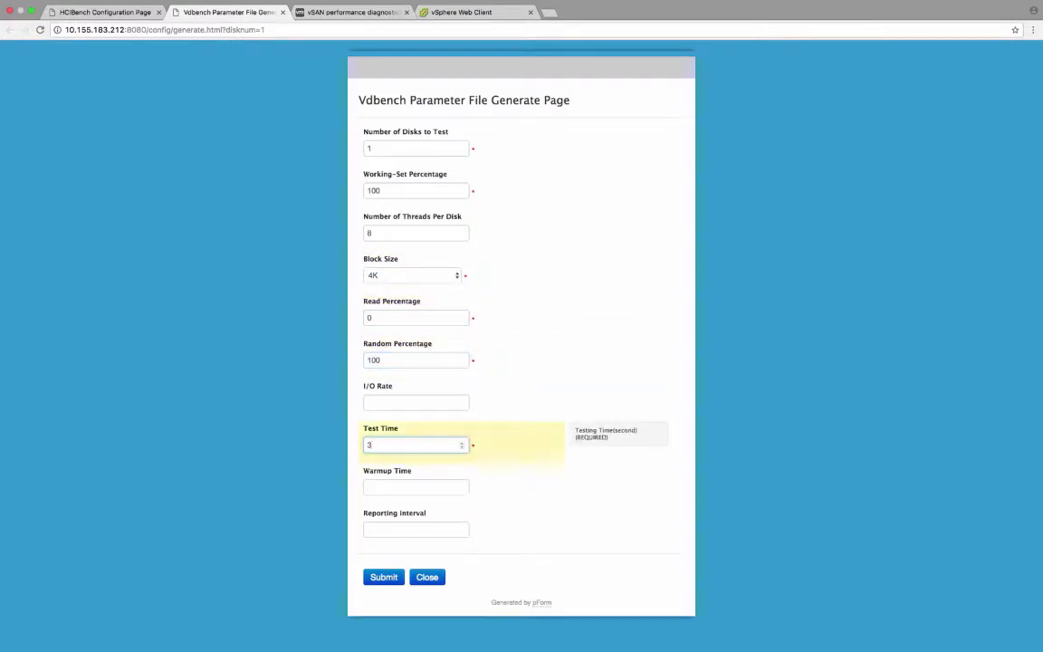
type("600")
left_click(384, 577)
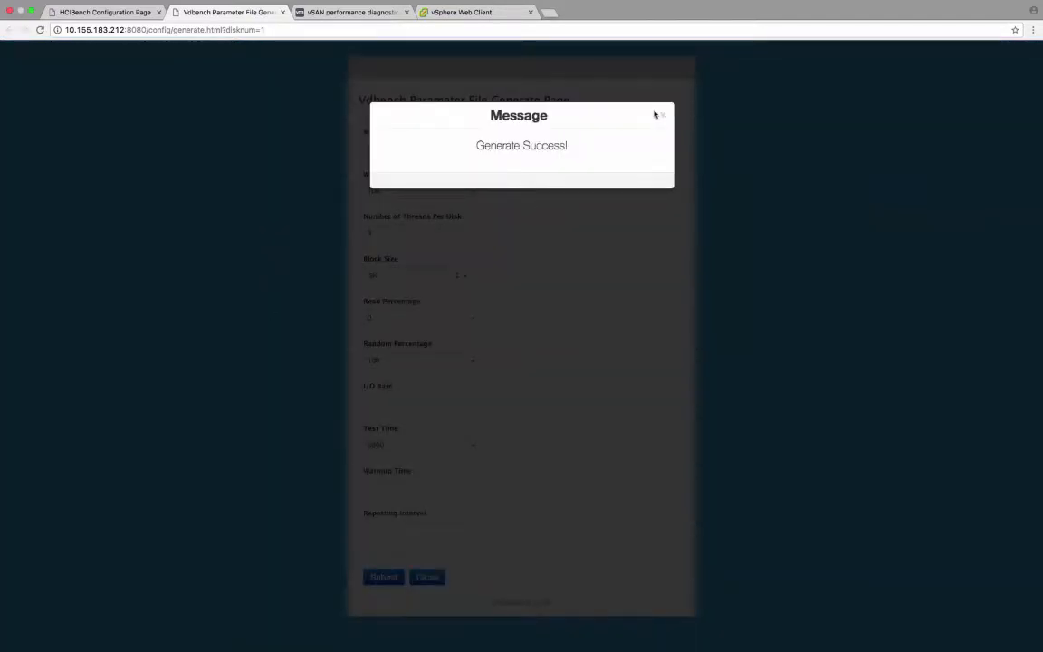
left_click(661, 115)
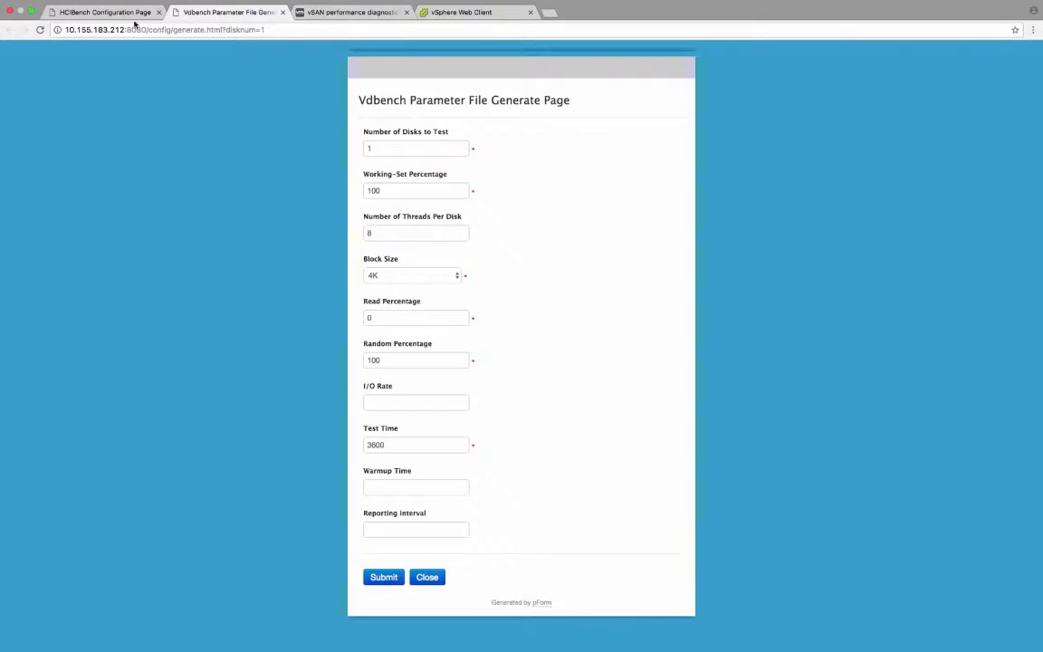
Step: Back on the HCIBench Configuration Page, select the parameter file vdb-1vmdk-100ws-4k-0rdpct-100randompct-8threads
left_click(134, 15)
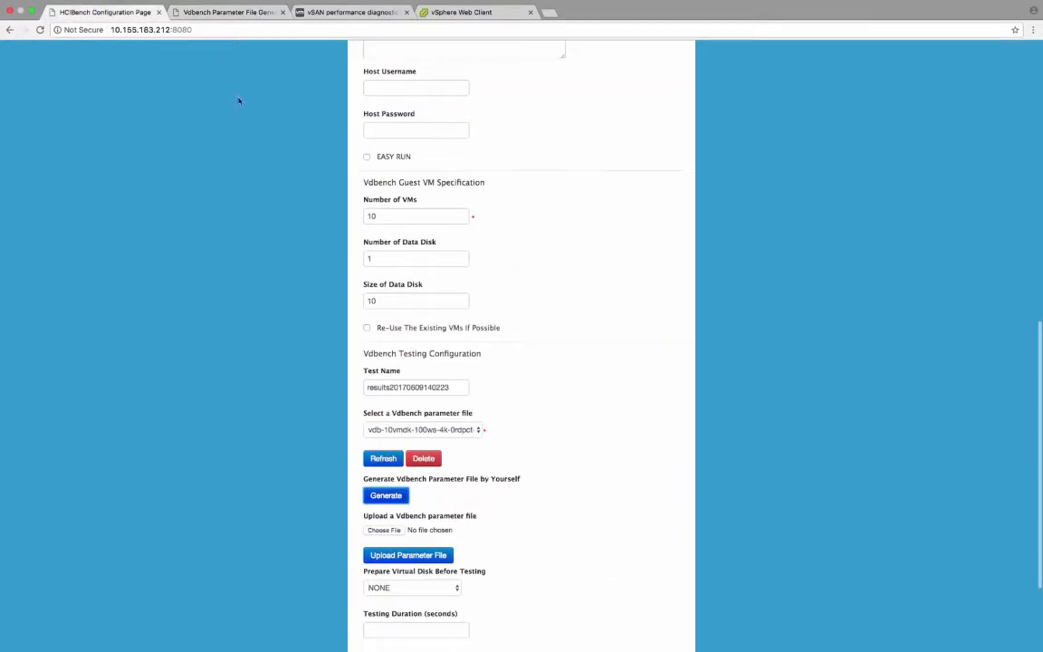
mouse_move(389, 433)
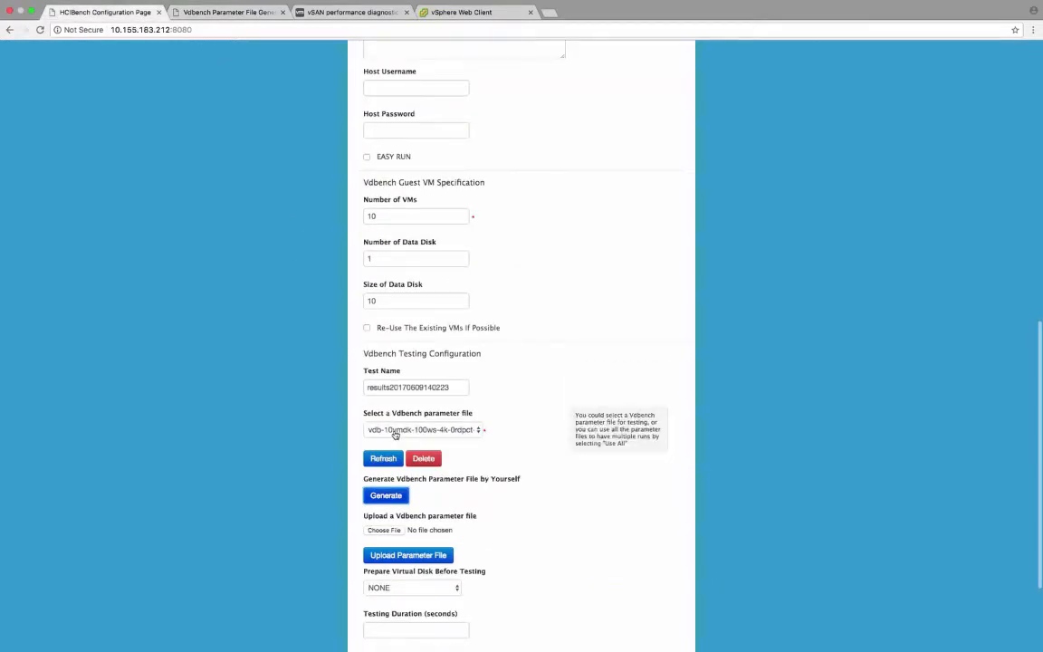
left_click(394, 432)
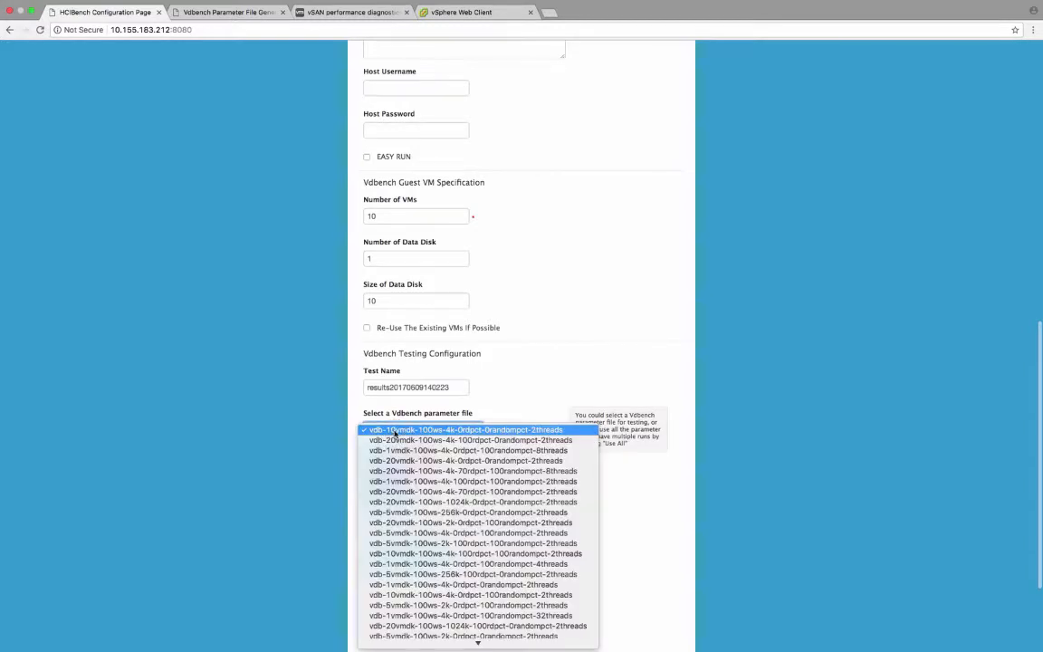
left_click(395, 450)
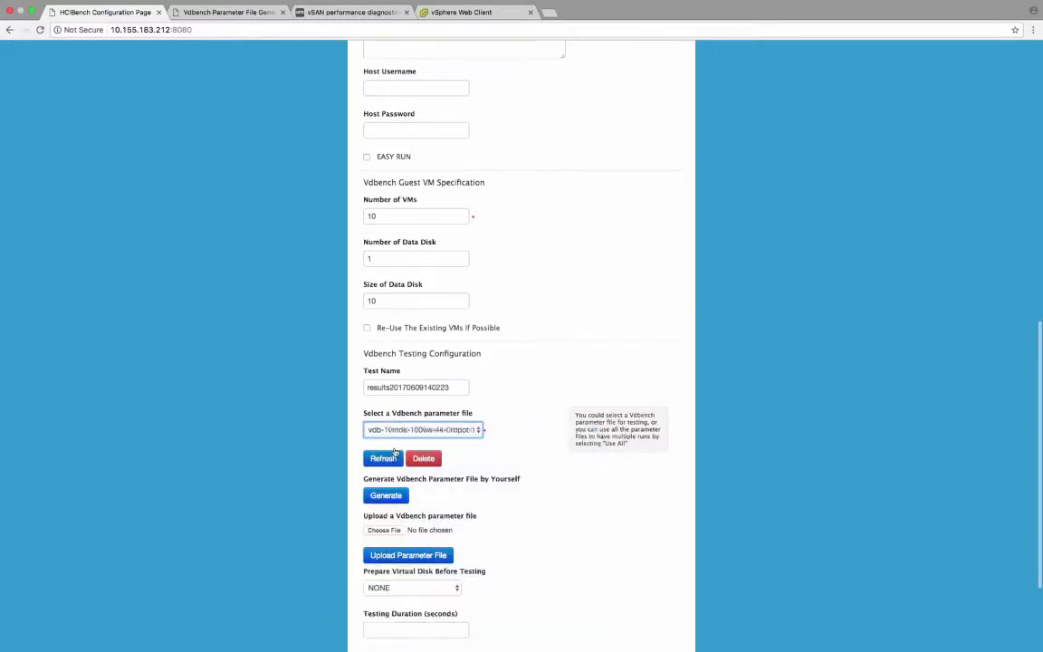
Step: Save the HCIBench configuration and start the test
scroll(476, 507, "down", 3)
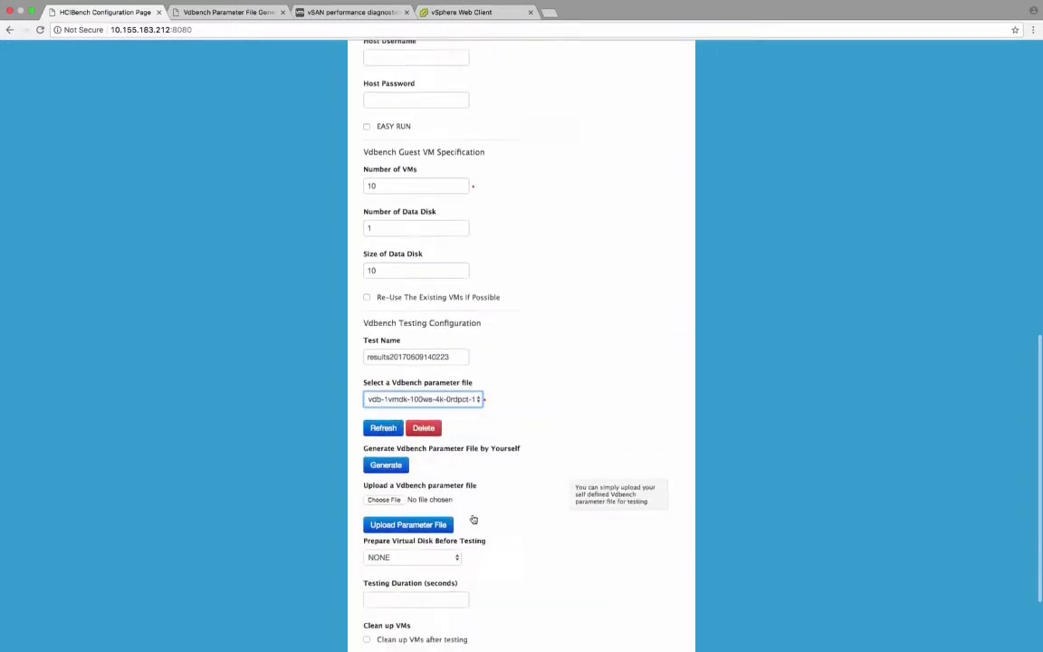
scroll(386, 598, "down", 2)
left_click(381, 586)
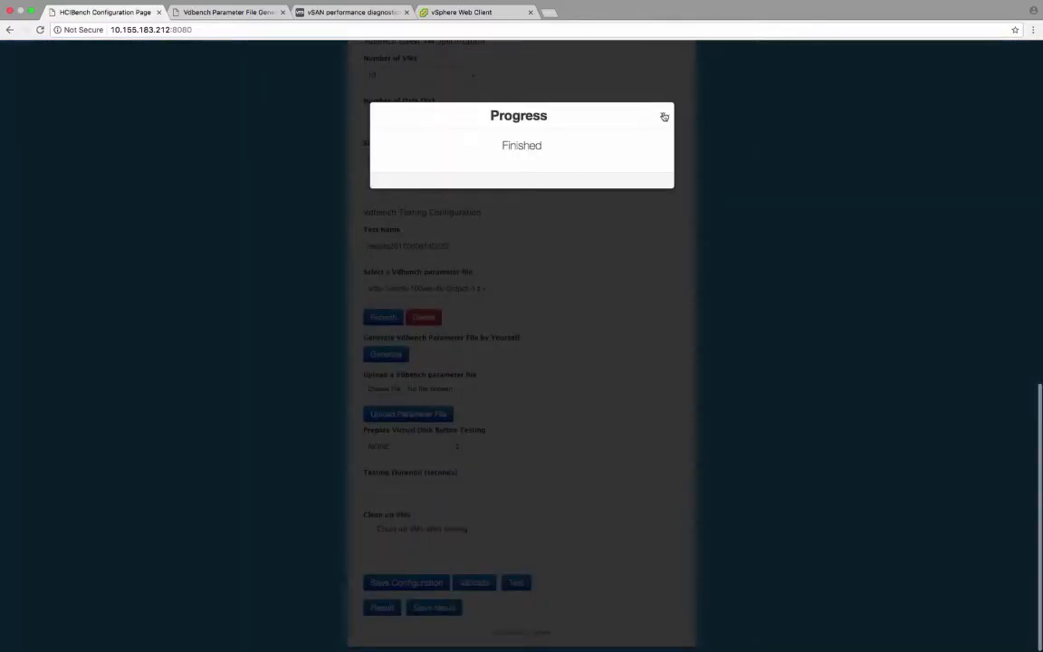
left_click(663, 114)
left_click(516, 584)
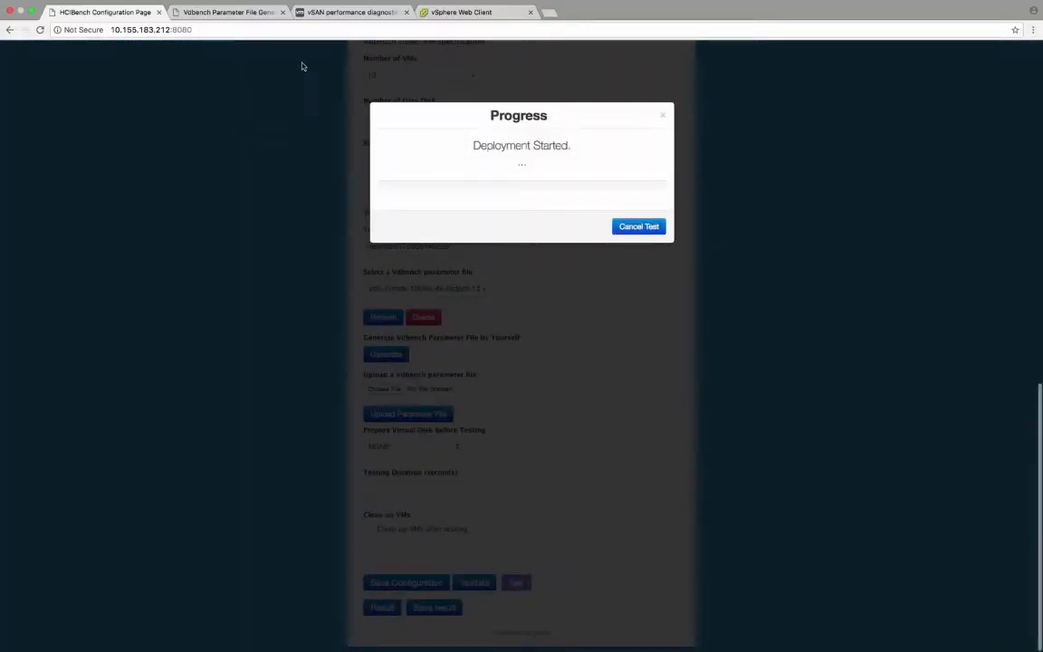
Step: Back in the vSphere Web Client, show Max IOPS diagnostics results for the HCIBench run from 7/31/17, 2:05 PM to 3:06 PM
left_click(446, 12)
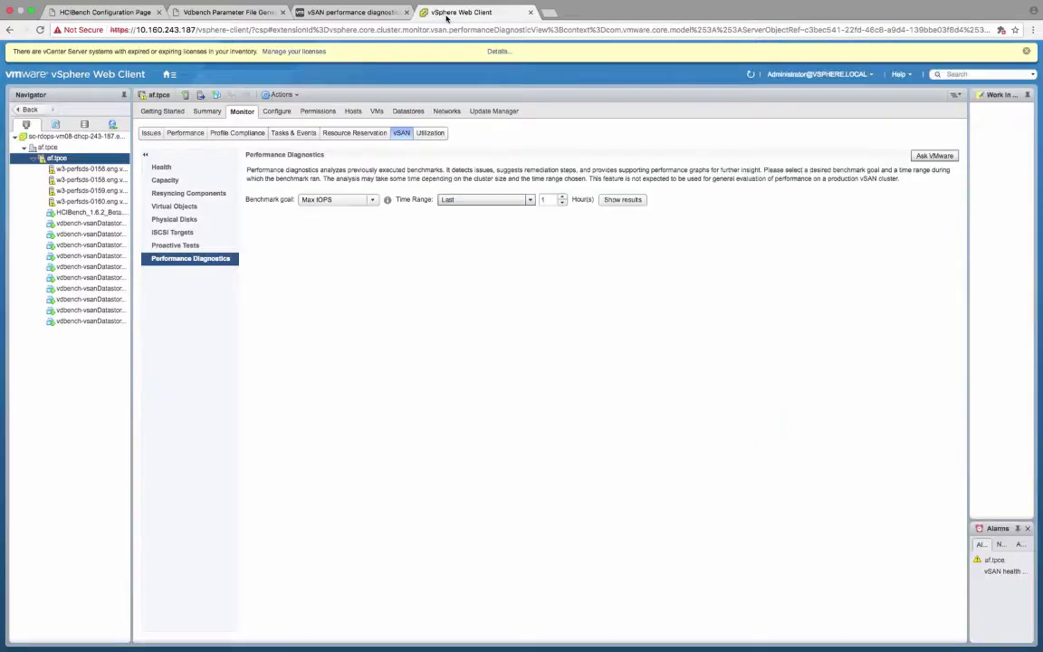
left_click(505, 201)
left_click(506, 284)
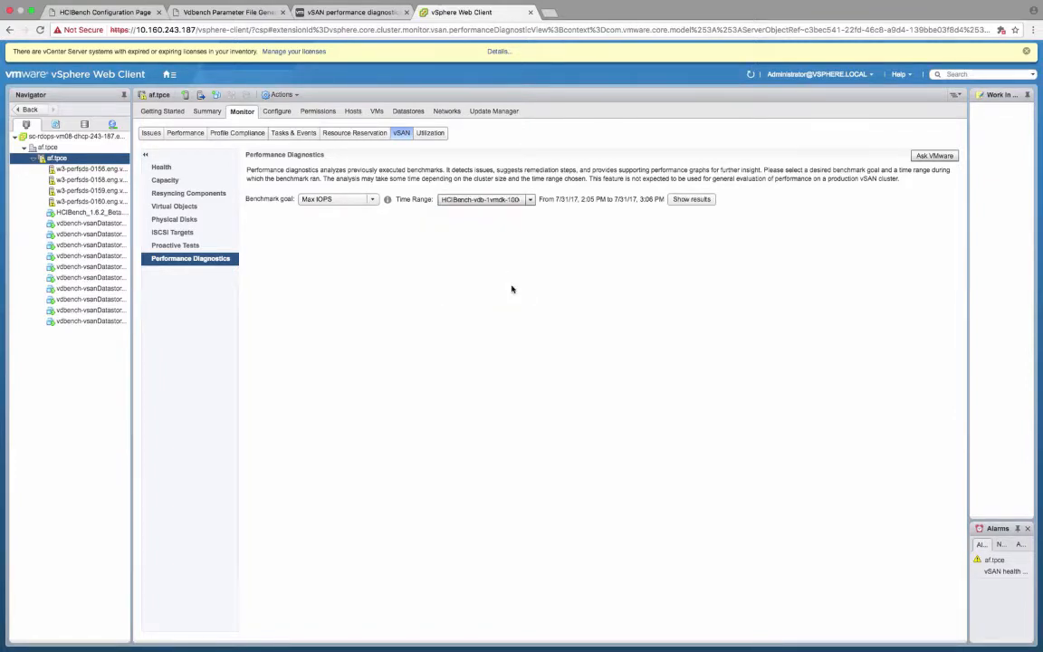
left_click(691, 199)
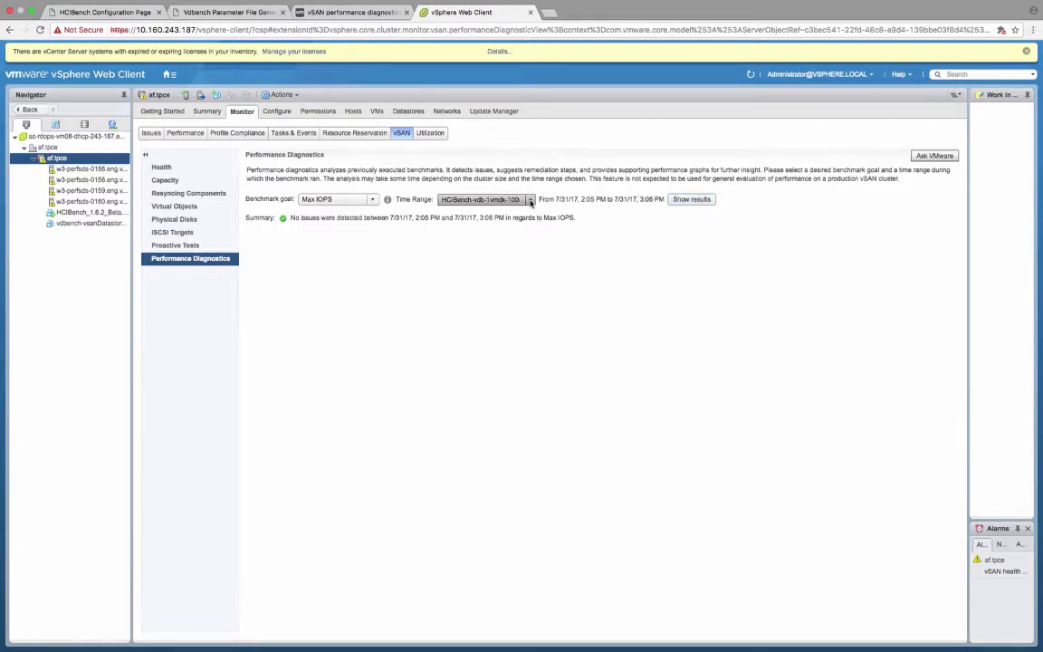
Step: Change the benchmark goal to Min Latency and show diagnostics results for the HCIBench run from 7/31/17, 2:05 PM to 3:06 PM
left_click(319, 221)
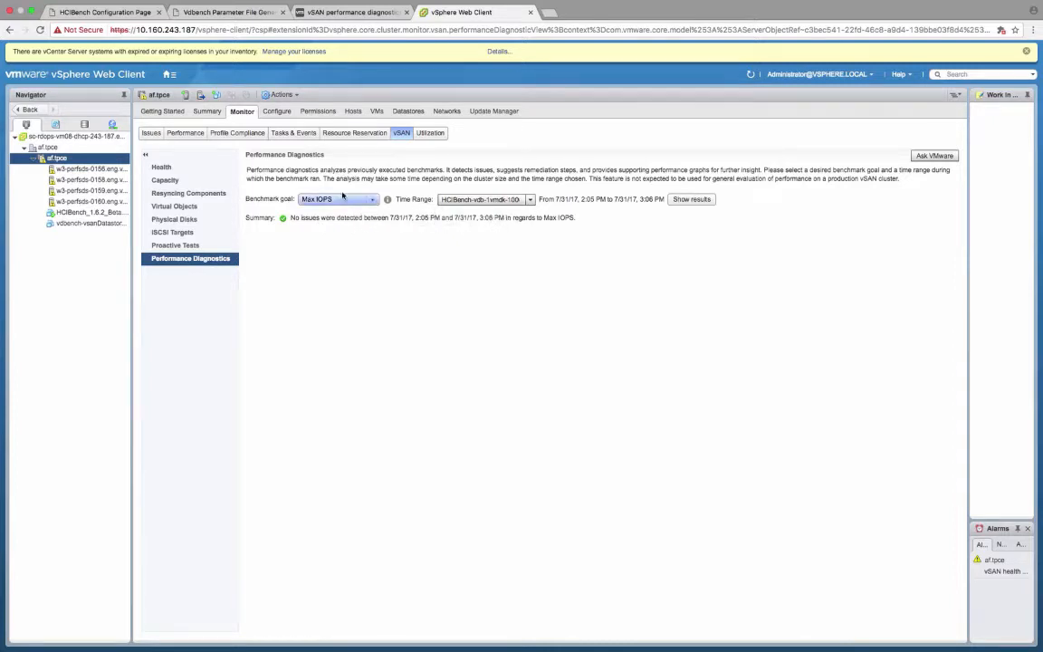
left_click(372, 200)
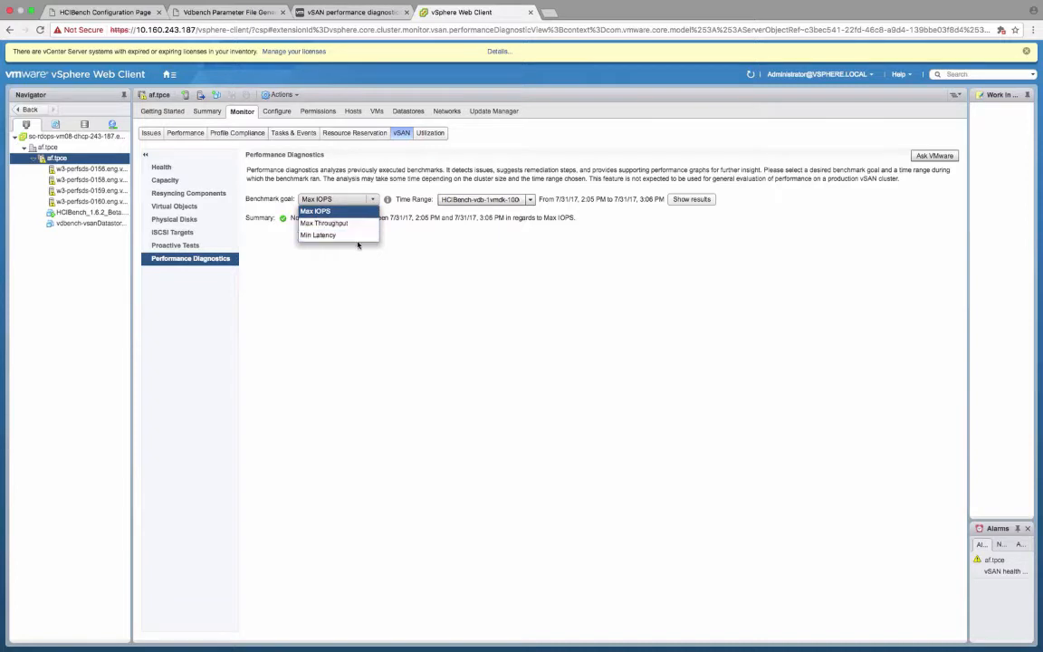
left_click(356, 235)
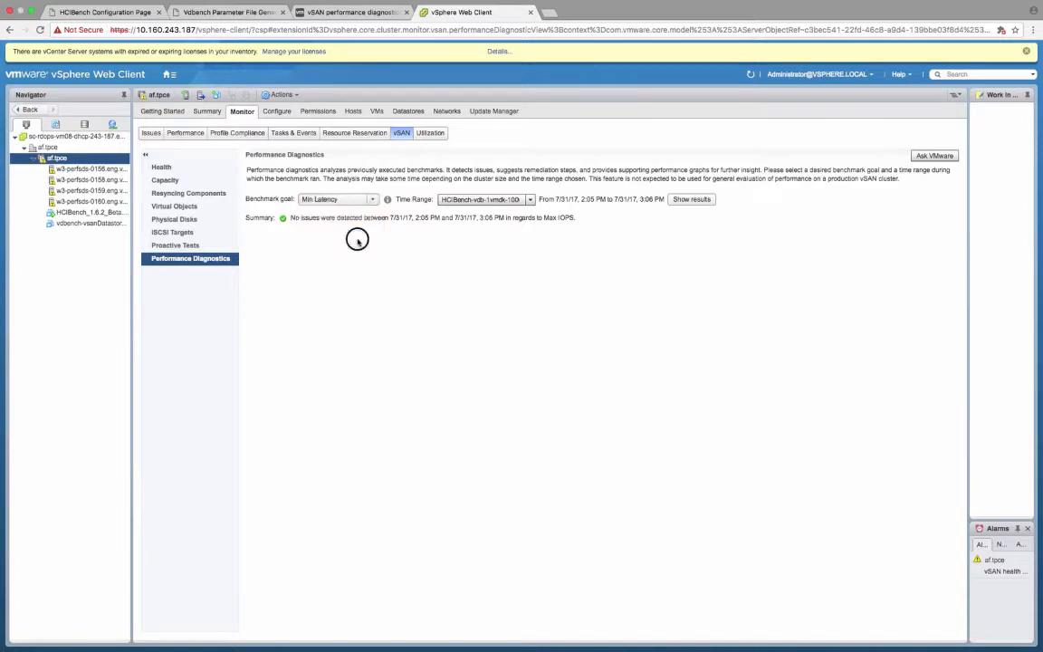
left_click(678, 201)
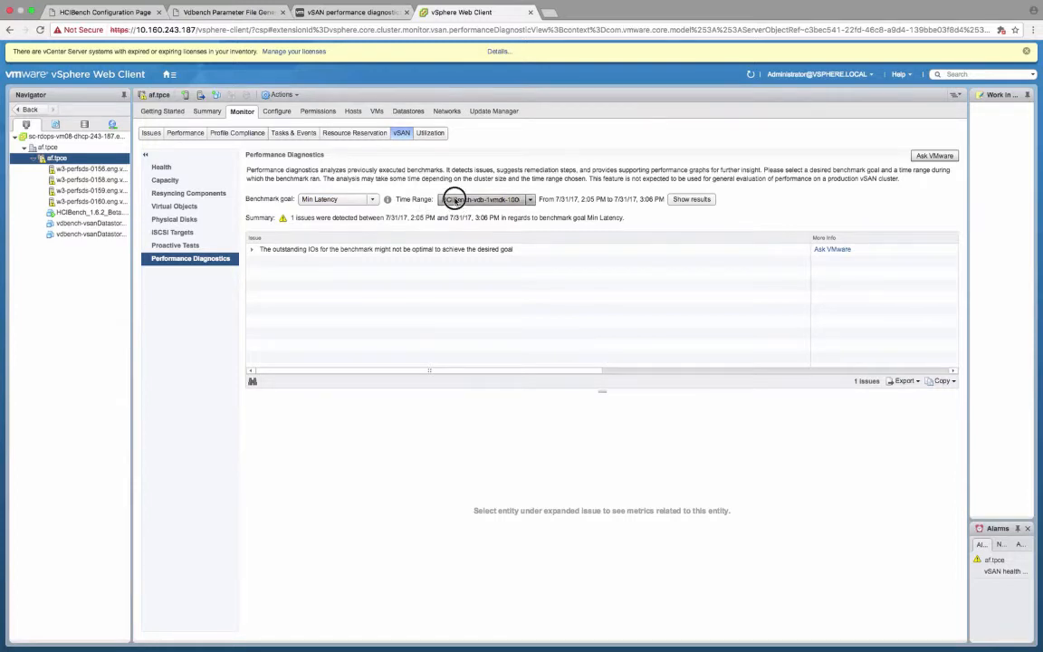
Step: Select the HCIBench run from 7/17/17, 9:24 AM to 10:24 AM as the time range and show its Min Latency diagnostics results
left_click(456, 199)
left_click(460, 256)
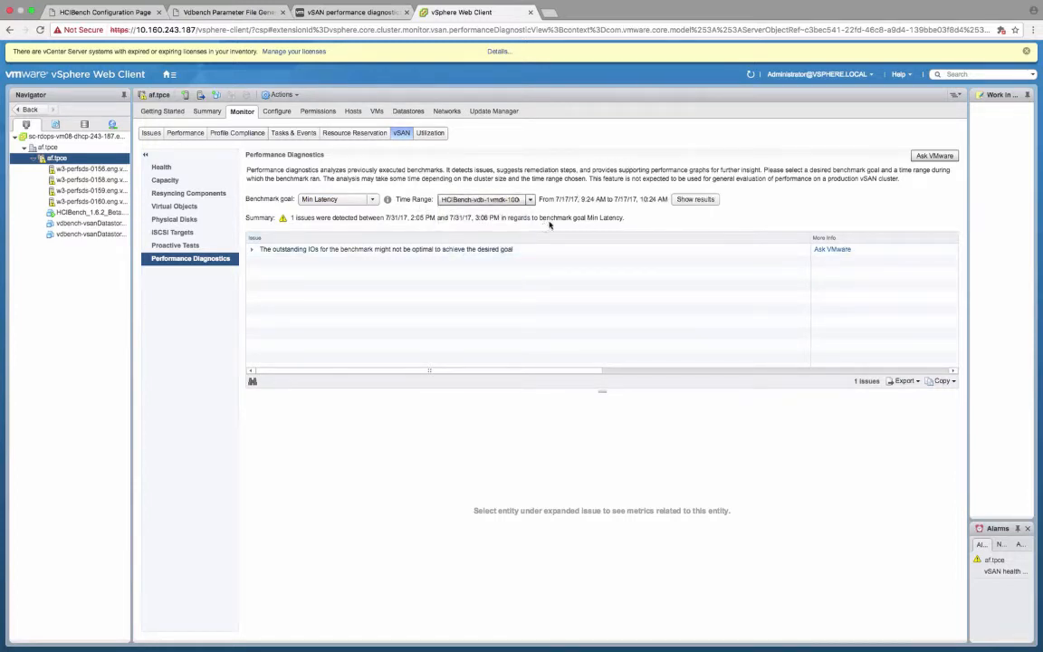
left_click(690, 200)
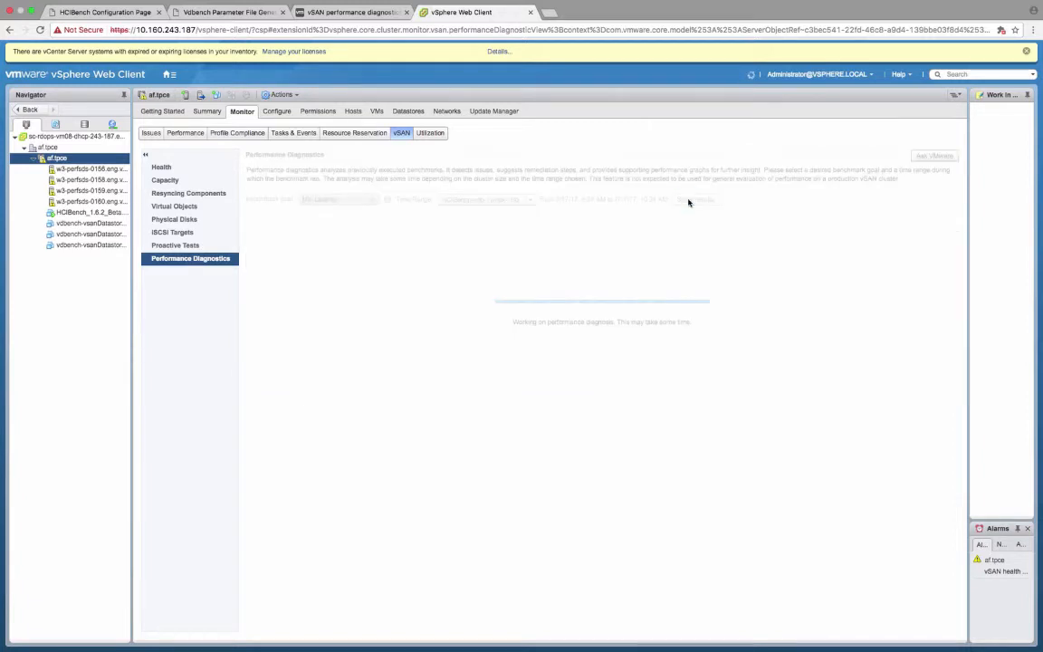